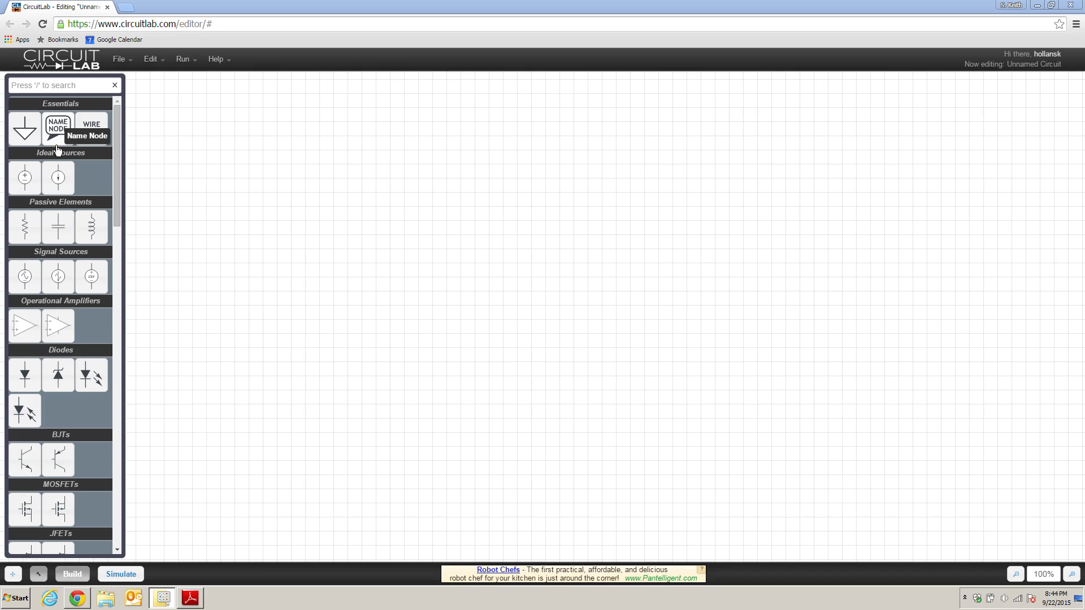
# Place a vertical voltage source in the upper-left area of the schematic and set its voltage to 50 V.
pyautogui.moveTo(57, 150); pyautogui.dragTo(567, 253)
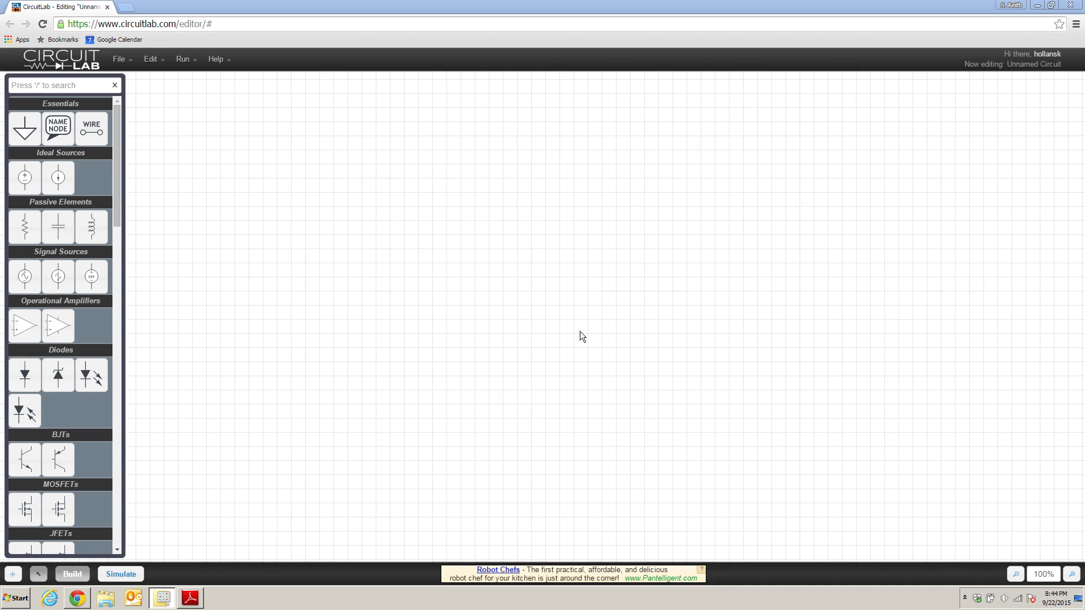
pyautogui.click(23, 181)
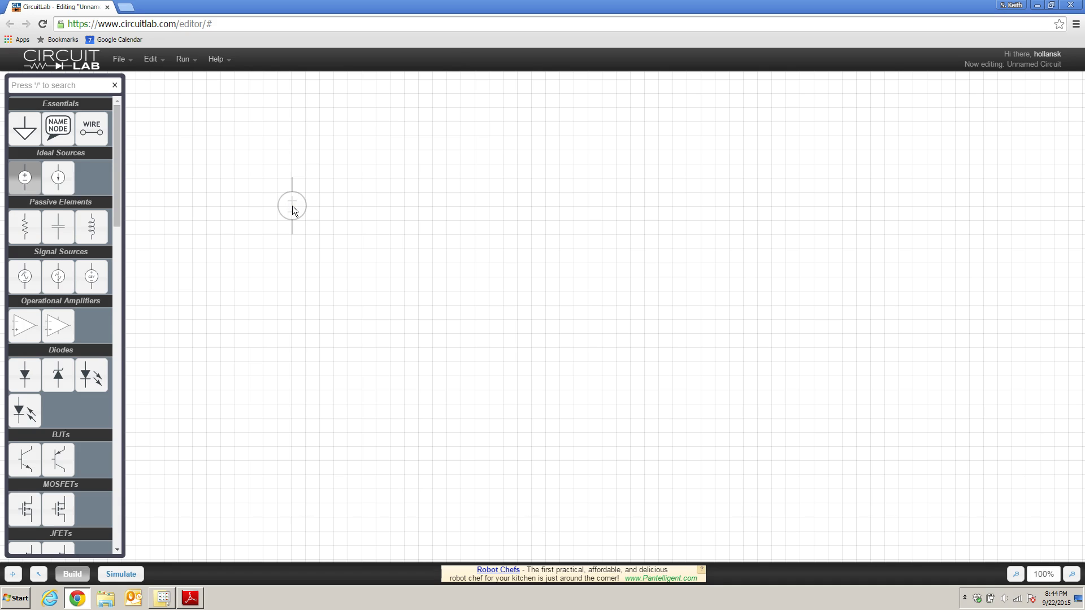
pyautogui.click(293, 205)
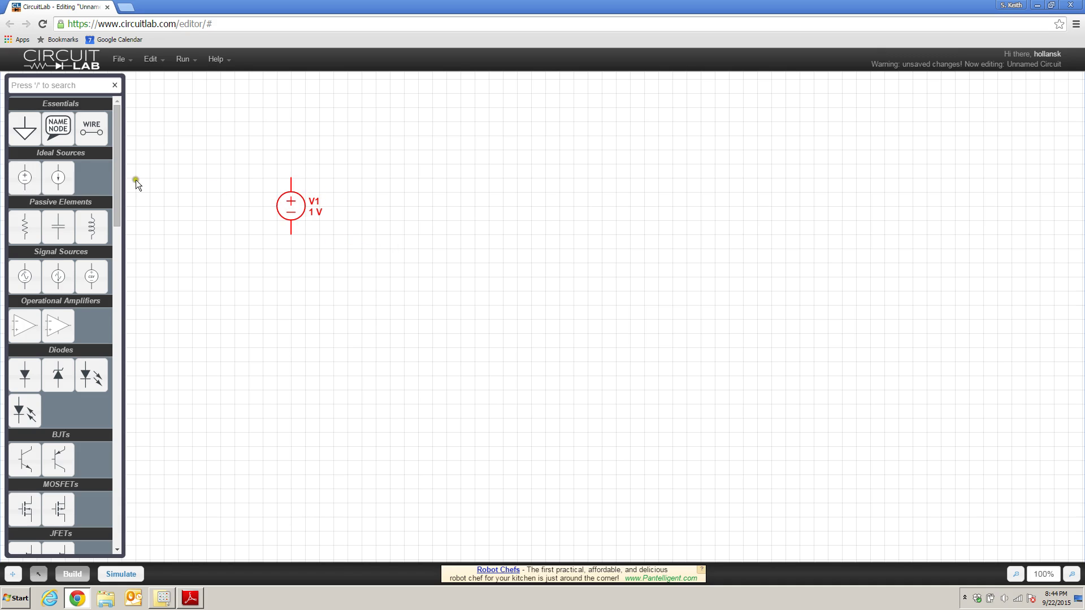
pyautogui.doubleClick(290, 207)
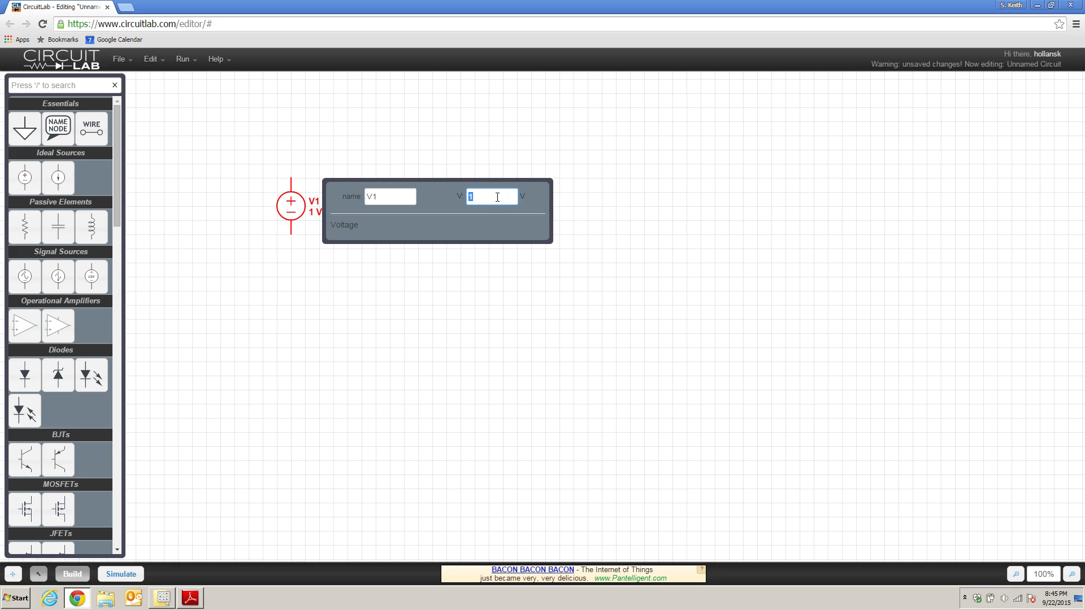
pyautogui.write('50')
pyautogui.press('Return')
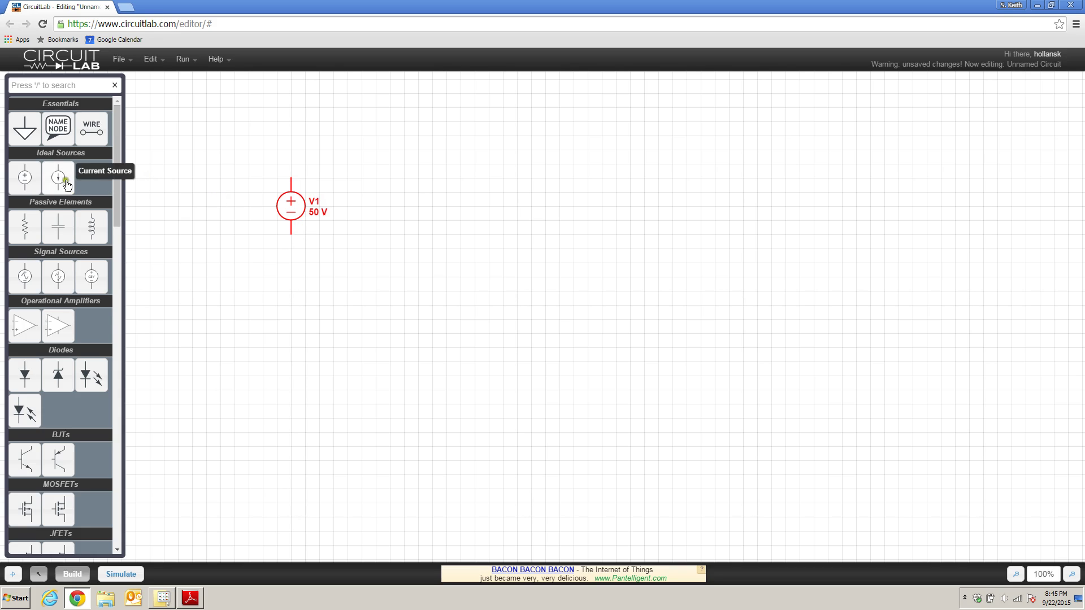
# Place a second vertical voltage source lower and to the right of the 50 V source, and set it to 30 V.
pyautogui.click(23, 181)
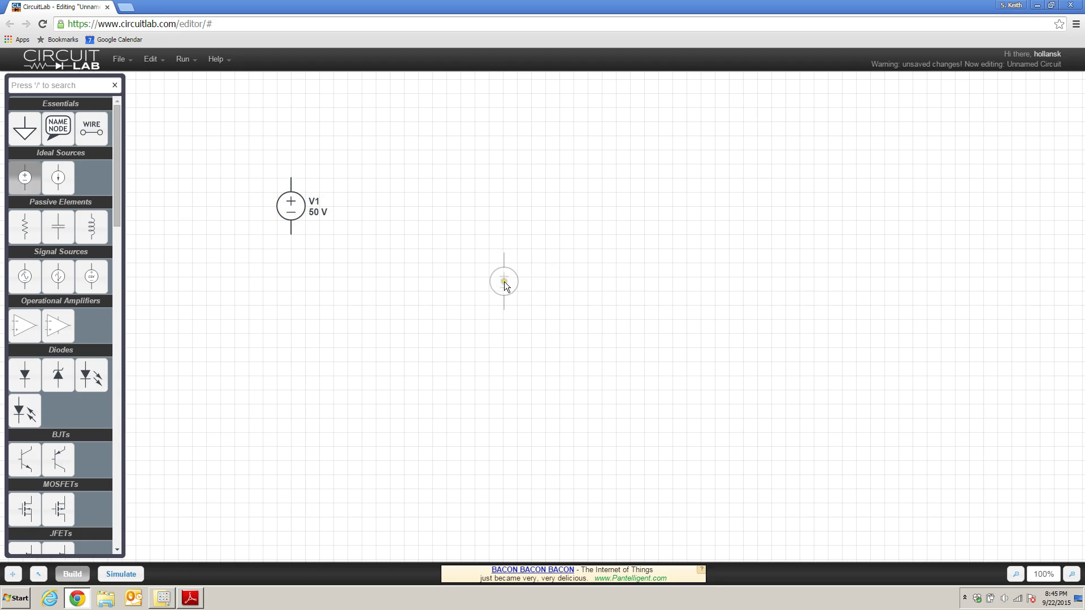
pyautogui.click(503, 279)
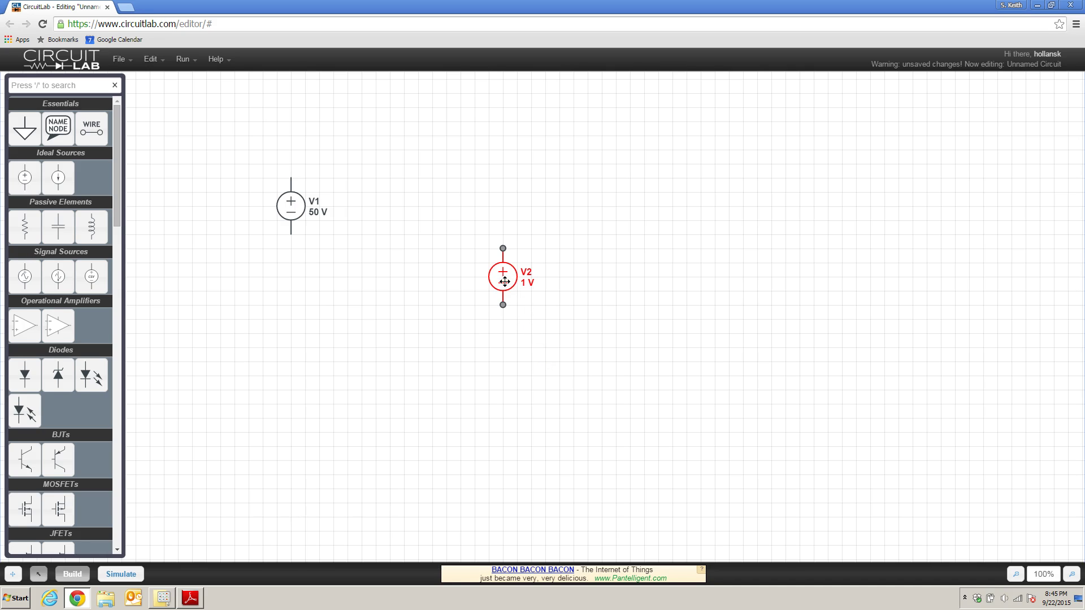
pyautogui.doubleClick(504, 281)
pyautogui.write('30')
pyautogui.press('Return')
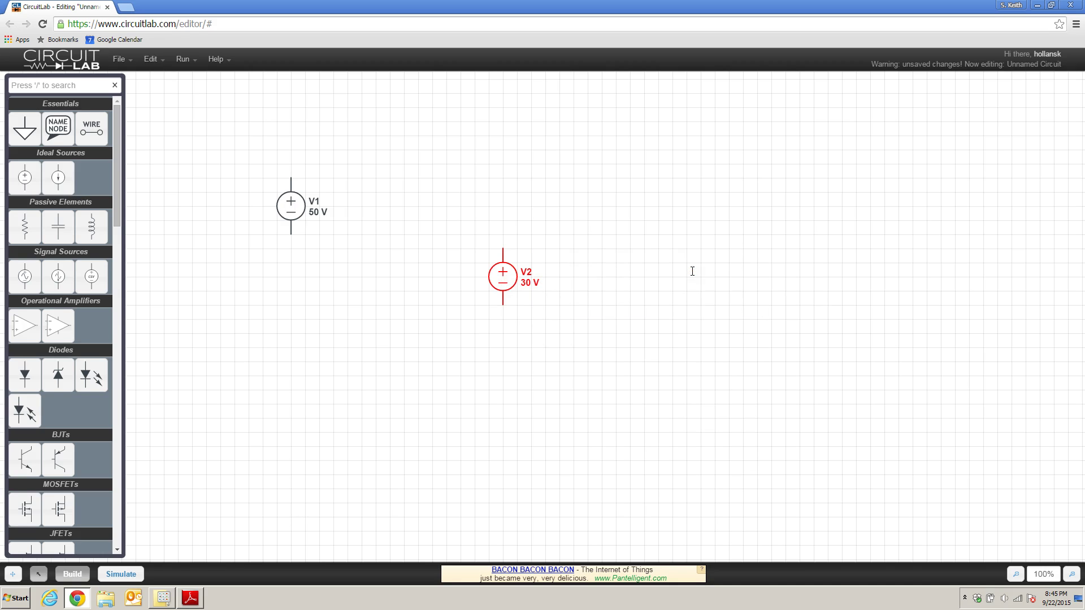
# Place a current source directly below the 50 V source and flip it both horizontally and vertically so its arrow points up.
pyautogui.click(62, 184)
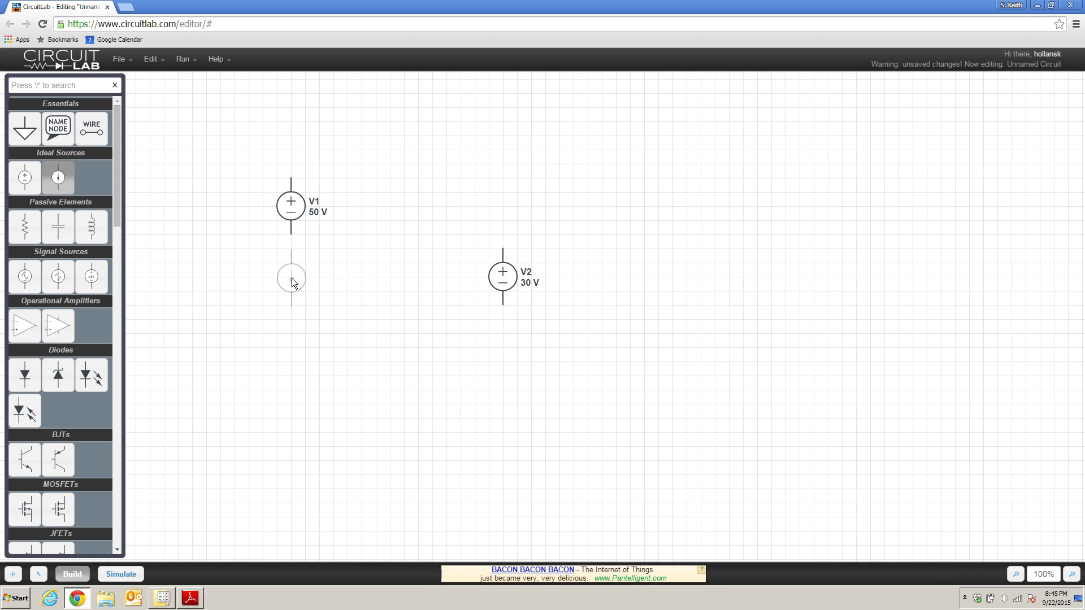
pyautogui.click(291, 278)
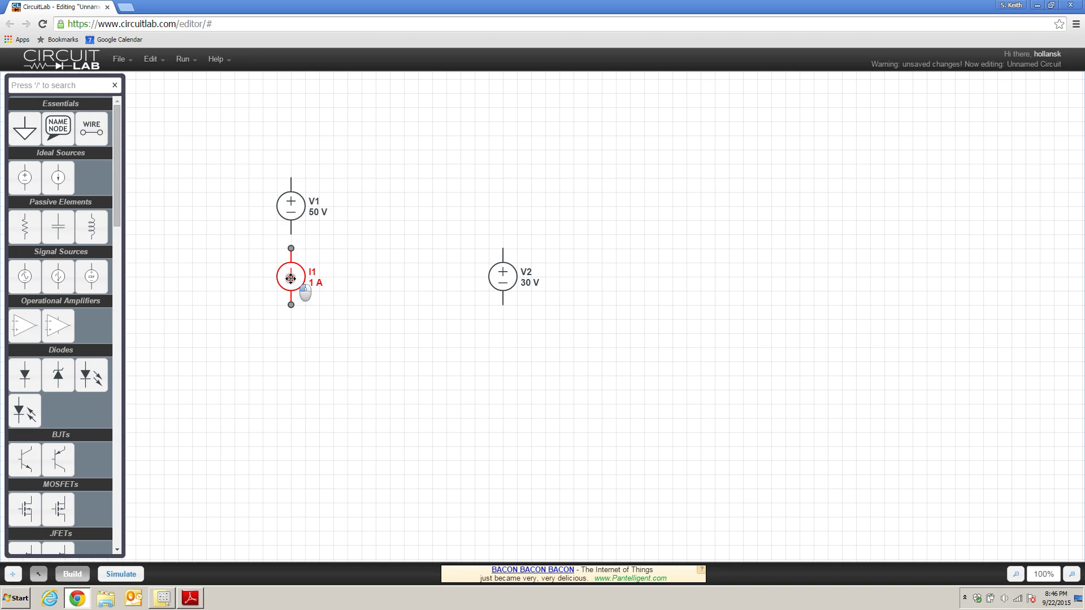
pyautogui.moveTo(292, 273); pyautogui.dragTo(292, 274)
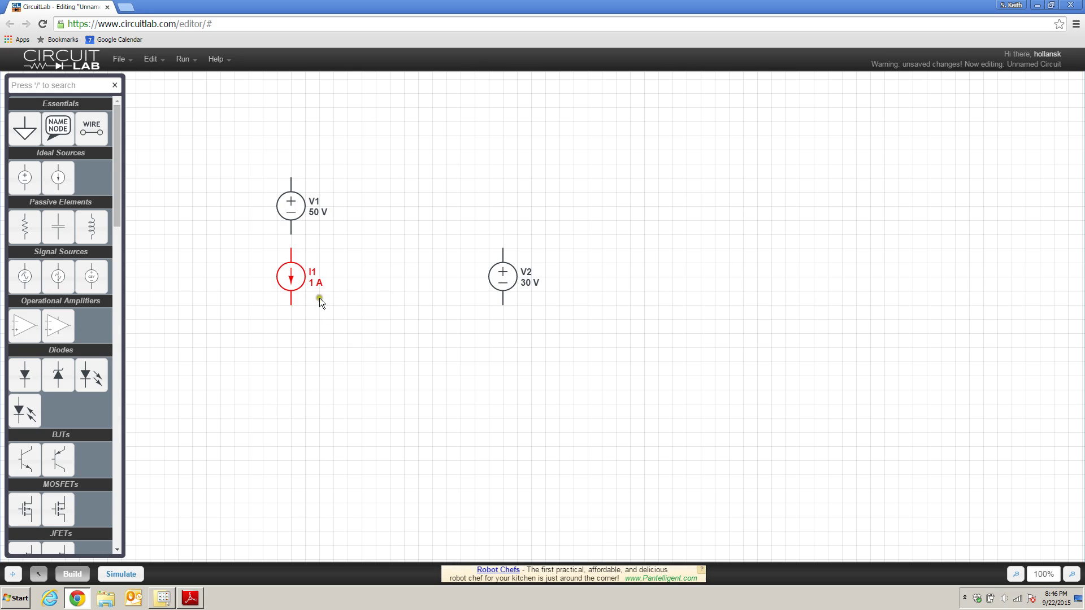
pyautogui.rightClick(293, 279)
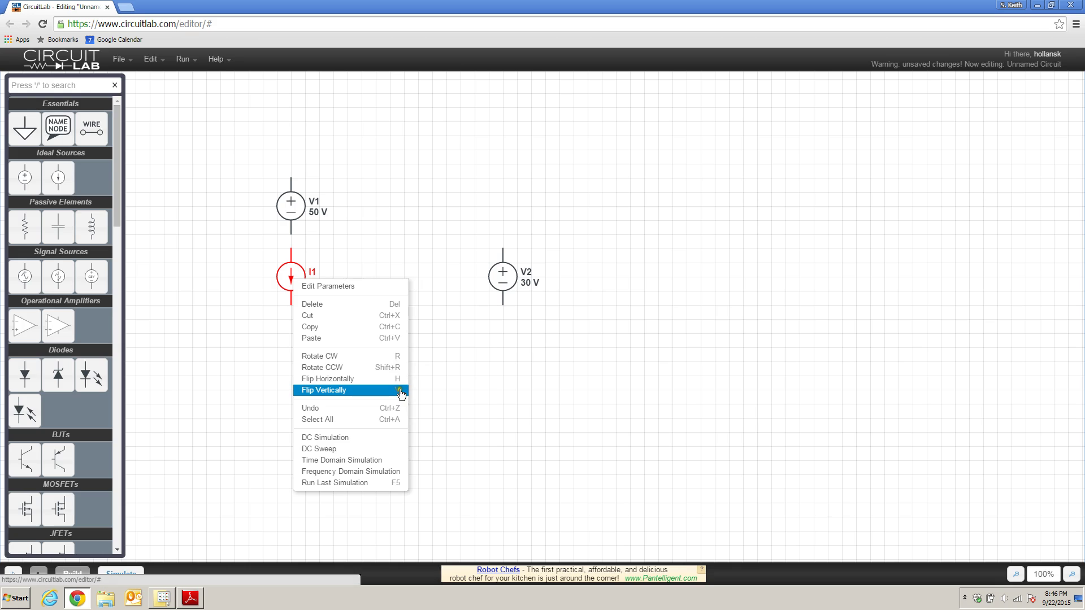
pyautogui.click(350, 384)
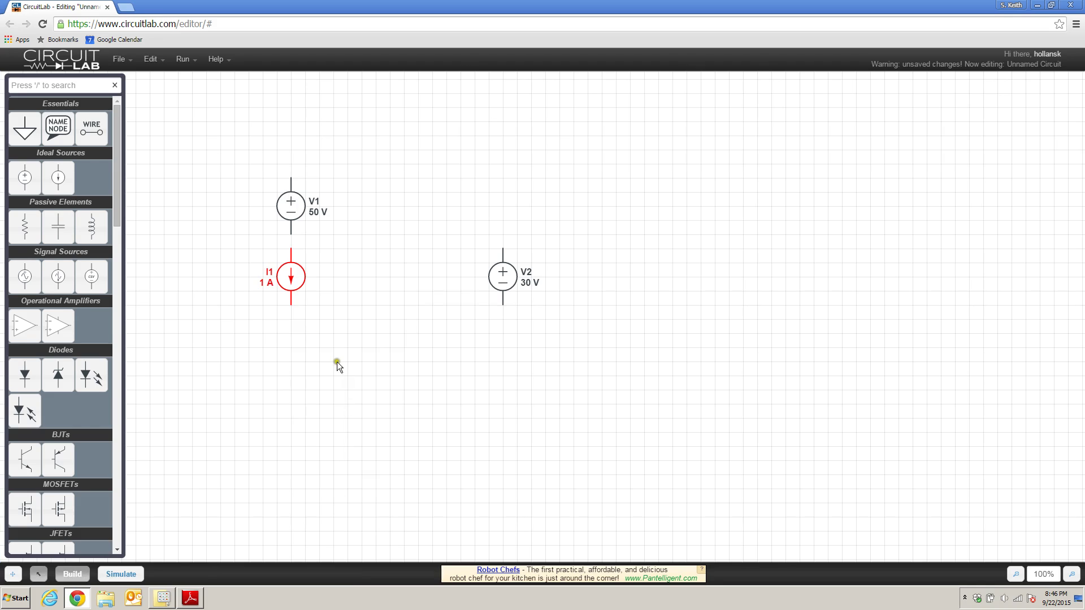
pyautogui.rightClick(285, 280)
pyautogui.click(347, 392)
# Set the current of the source below the 50 V source to 10 A.
pyautogui.doubleClick(306, 286)
pyautogui.click(455, 266)
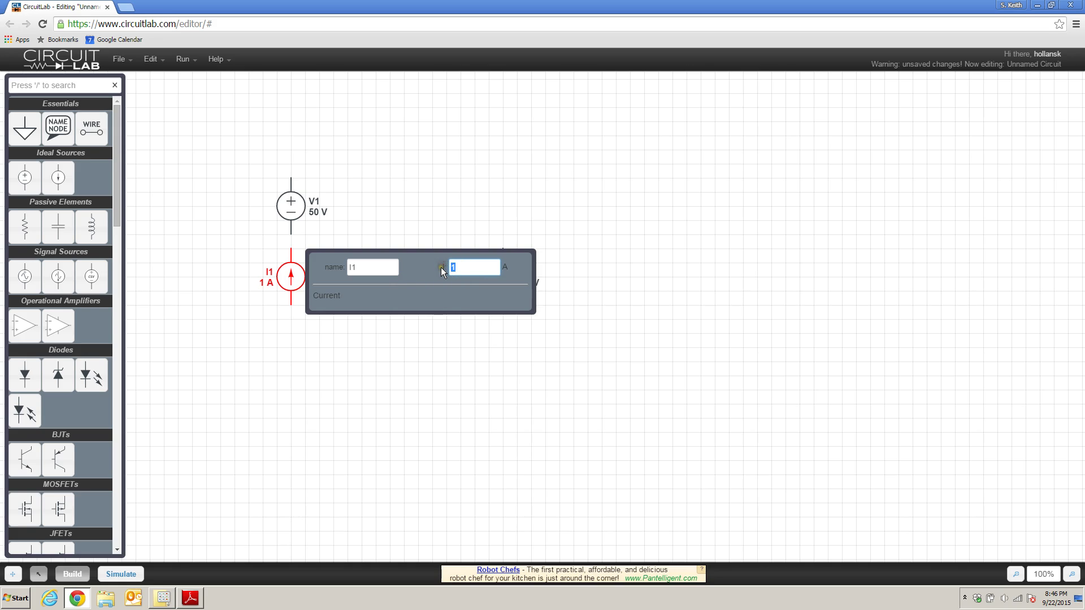
pyautogui.write('0')
pyautogui.press('Return')
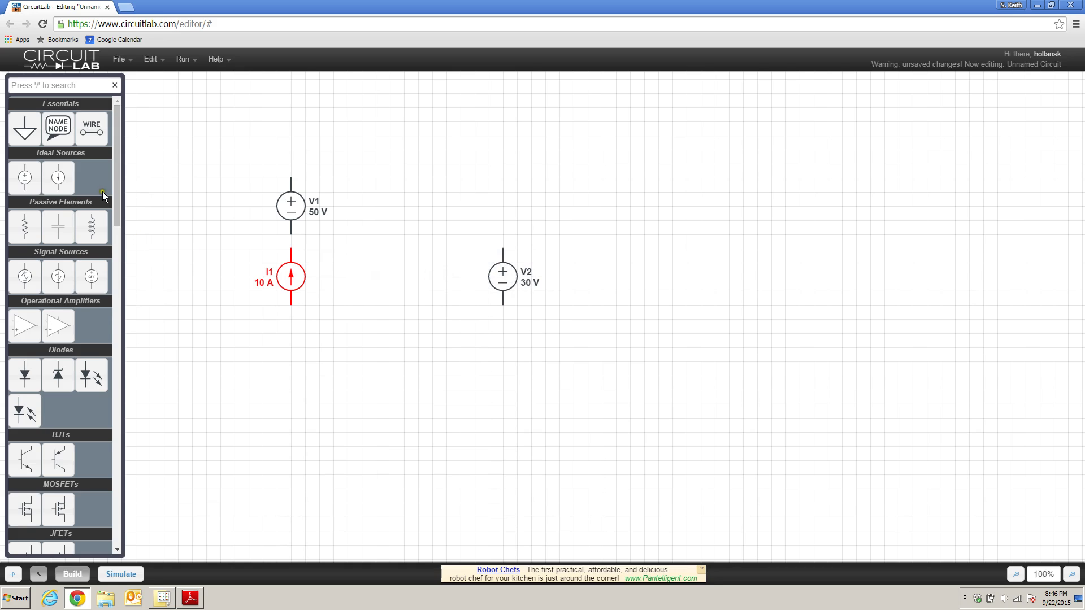
# Place a second current source, rotated to point upward, to the right of the 50 V source and set it to 5 A.
pyautogui.click(61, 180)
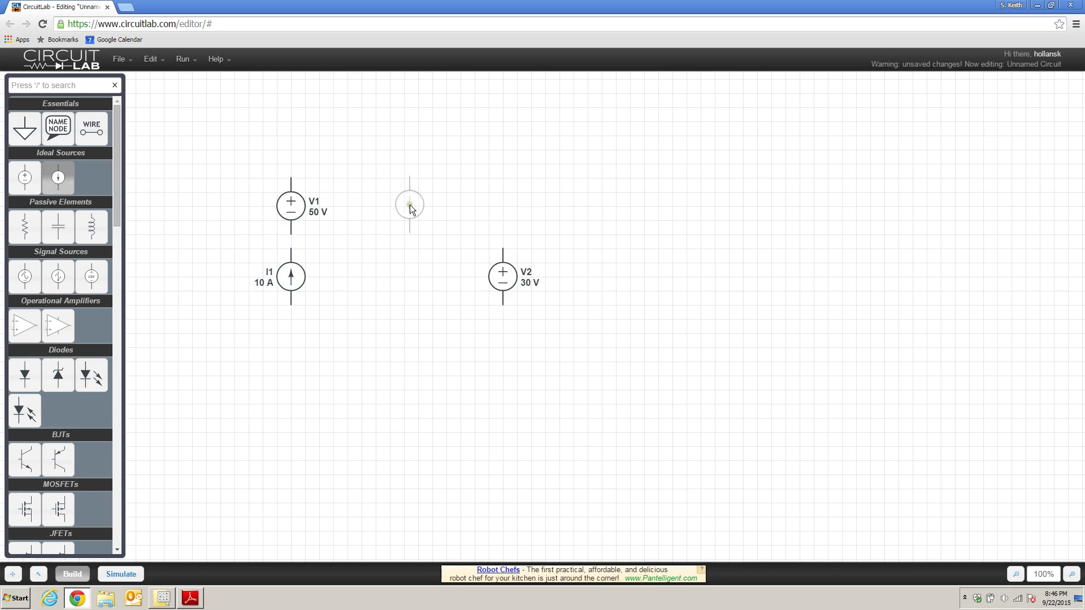
pyautogui.press('r')
pyautogui.click(406, 205)
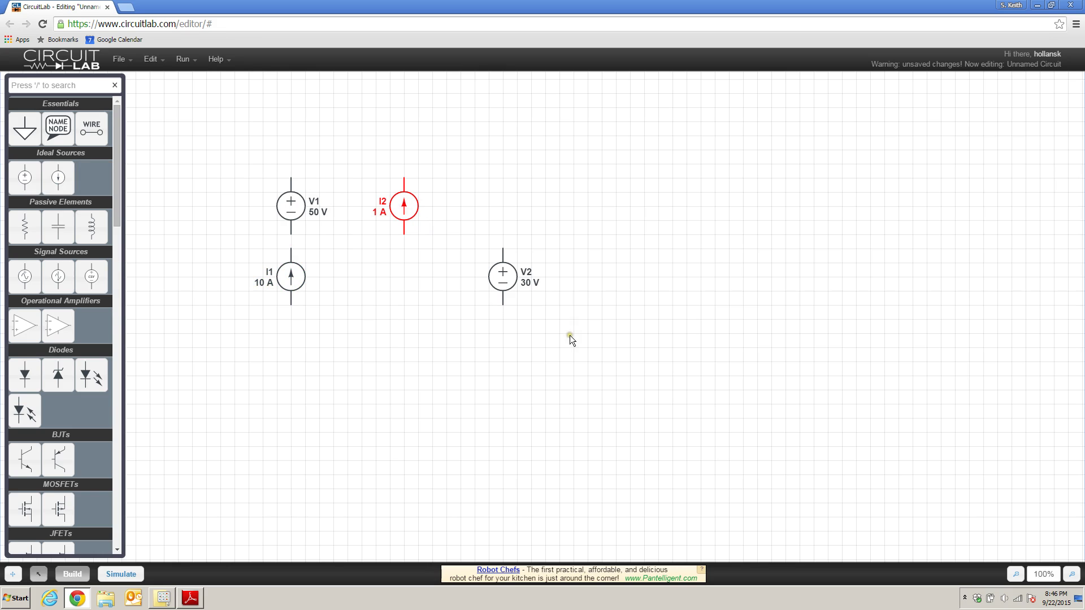
pyautogui.doubleClick(405, 208)
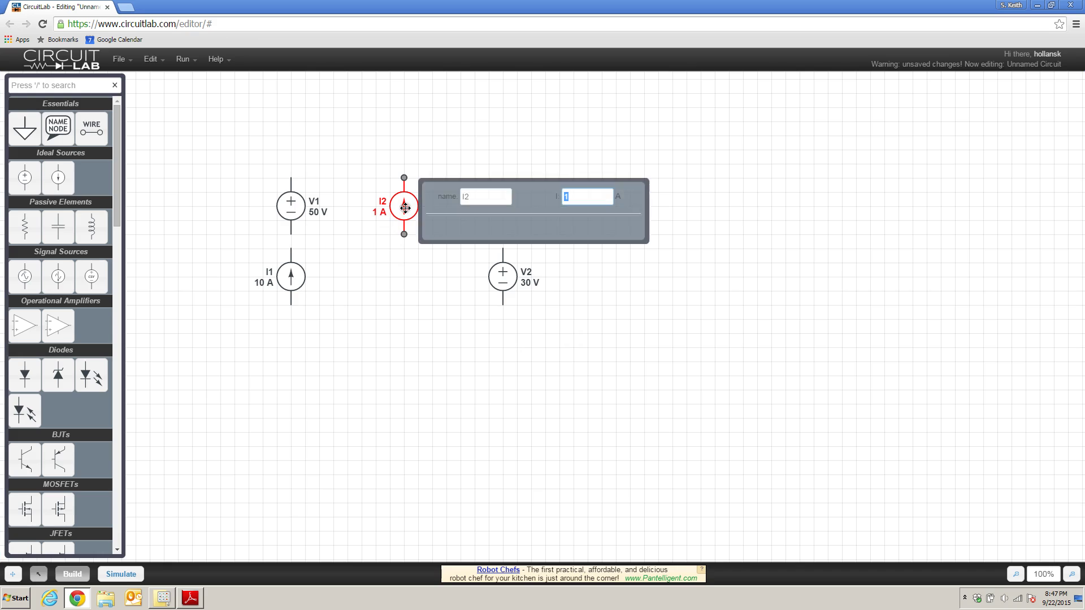
pyautogui.write('5')
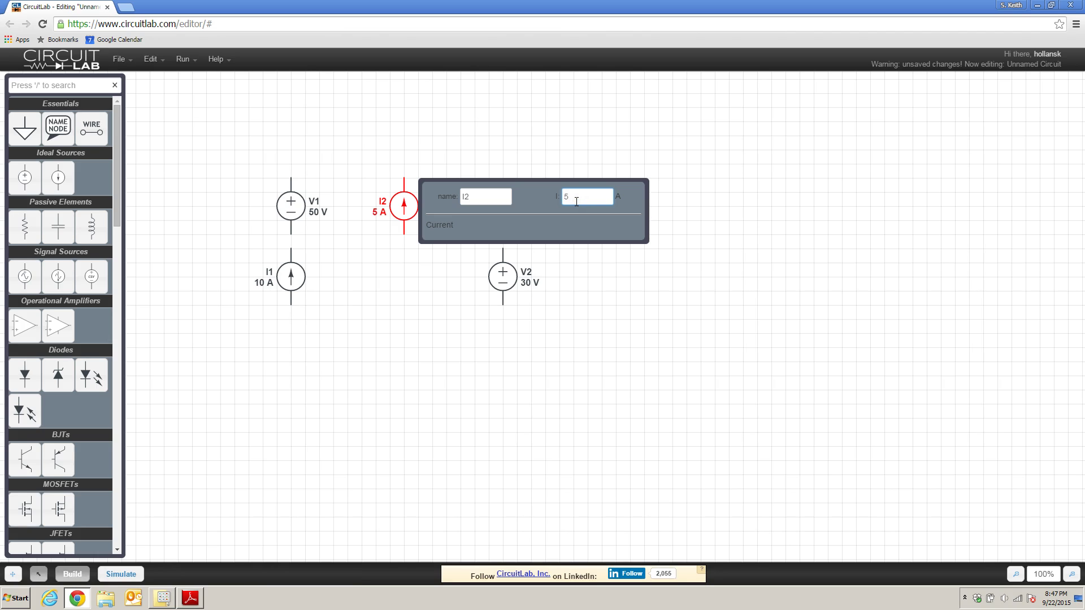
pyautogui.press('Return')
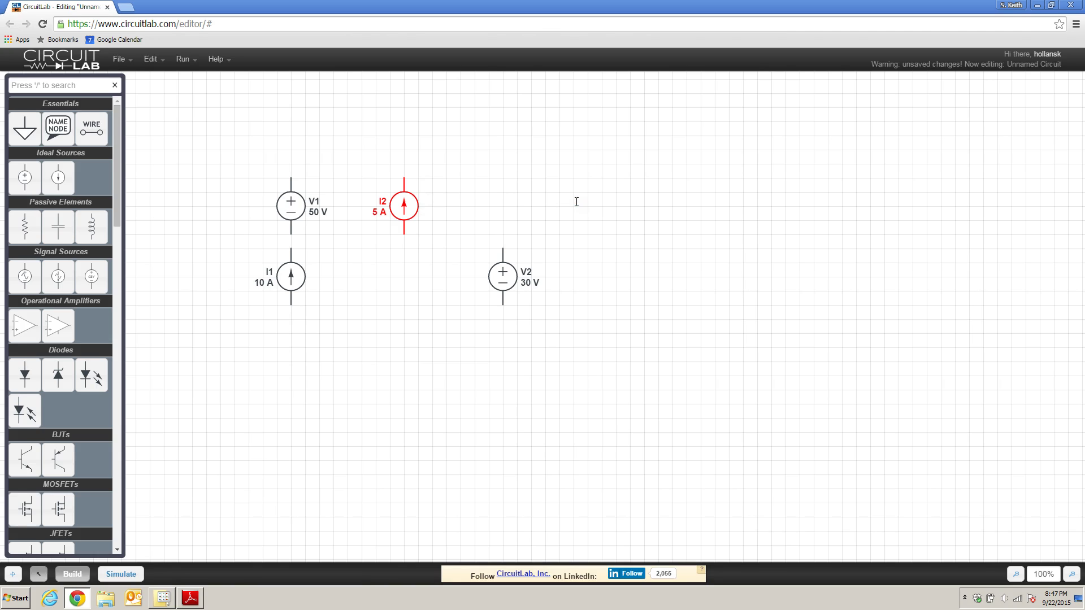
# Move the 50 V and 5 A sources up one grid square and place a horizontal 5 Ω resistor above the gap between them.
pyautogui.moveTo(289, 200); pyautogui.dragTo(290, 186)
pyautogui.moveTo(403, 206); pyautogui.dragTo(402, 193)
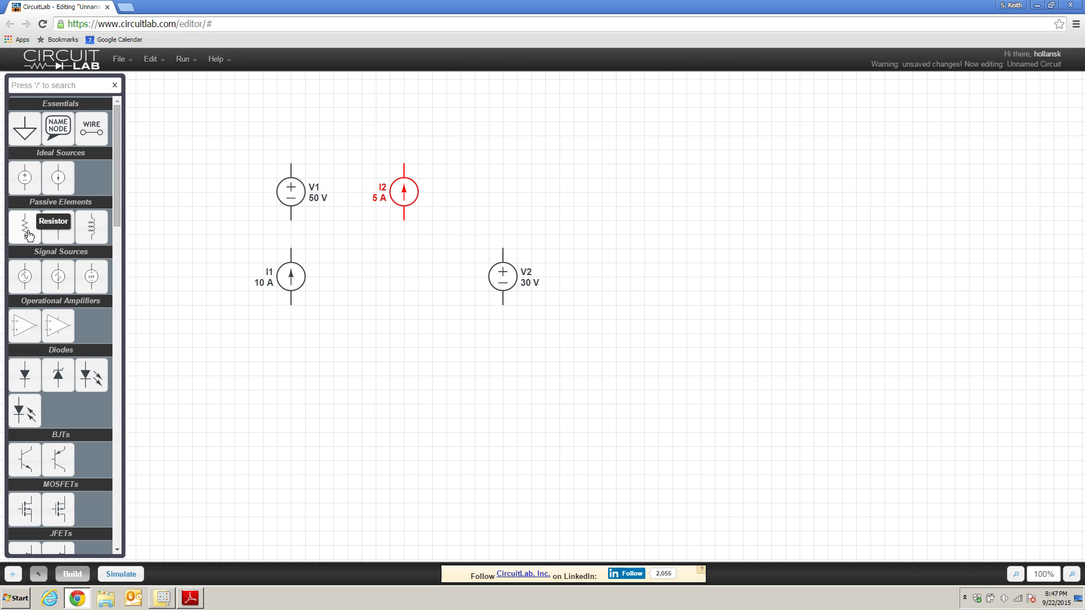
pyautogui.moveTo(29, 236); pyautogui.dragTo(304, 172)
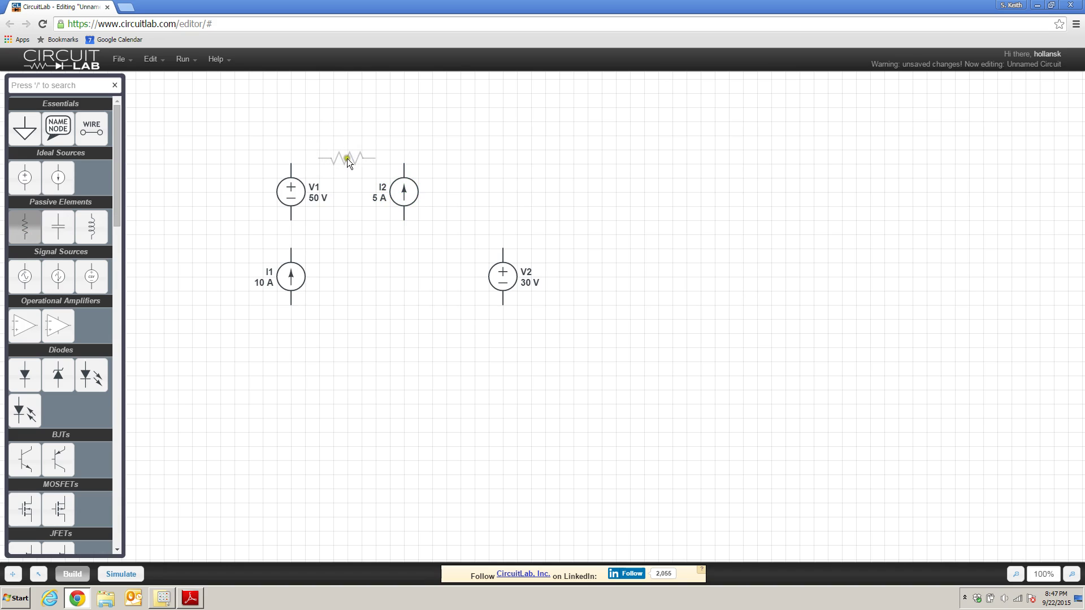
pyautogui.click(348, 148)
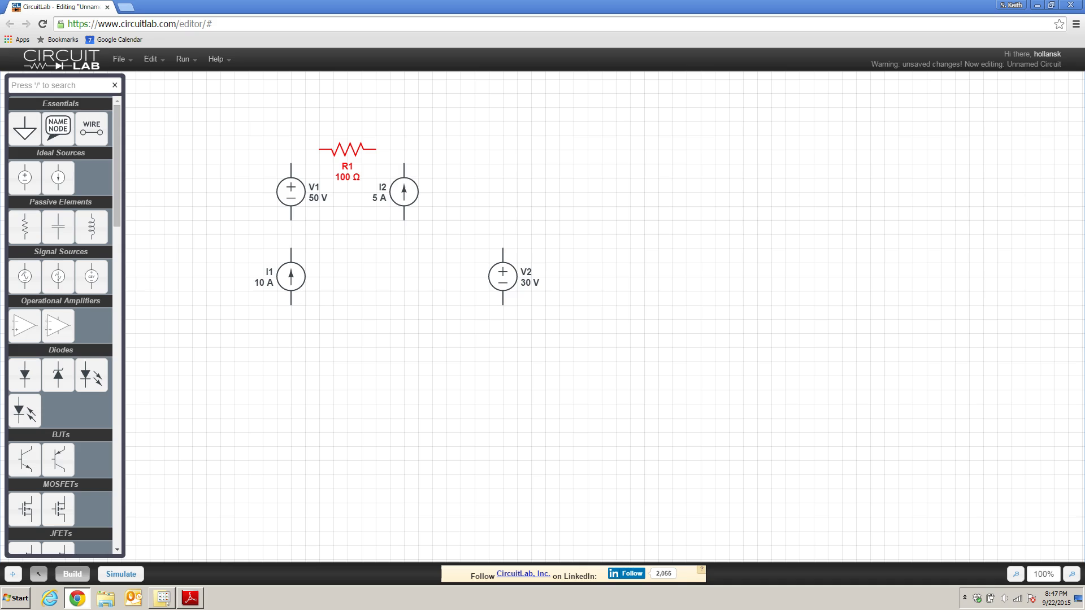
pyautogui.doubleClick(350, 153)
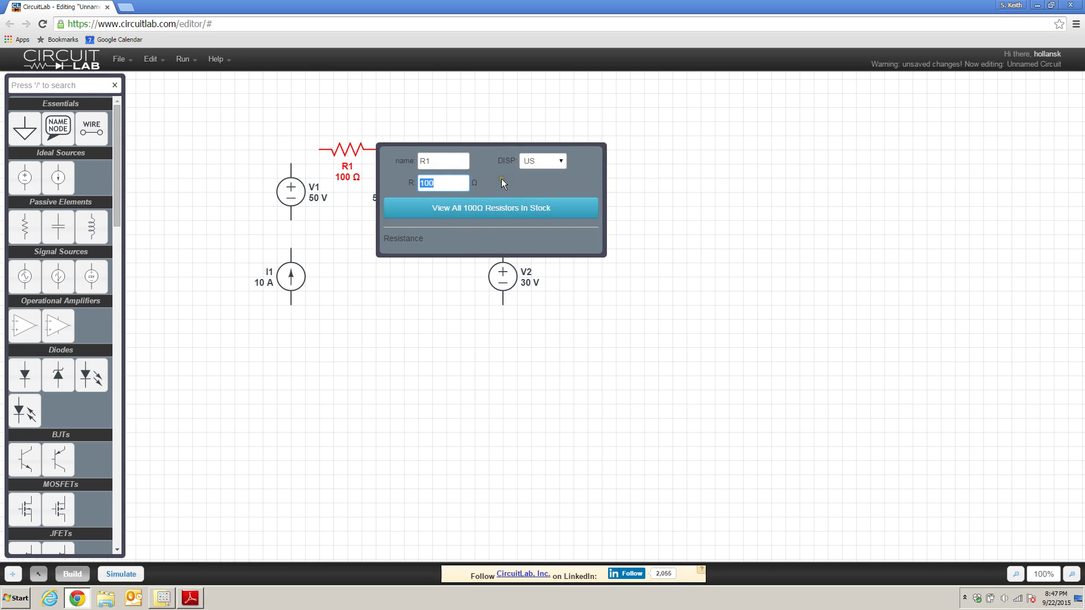
pyautogui.moveTo(444, 184); pyautogui.dragTo(441, 206)
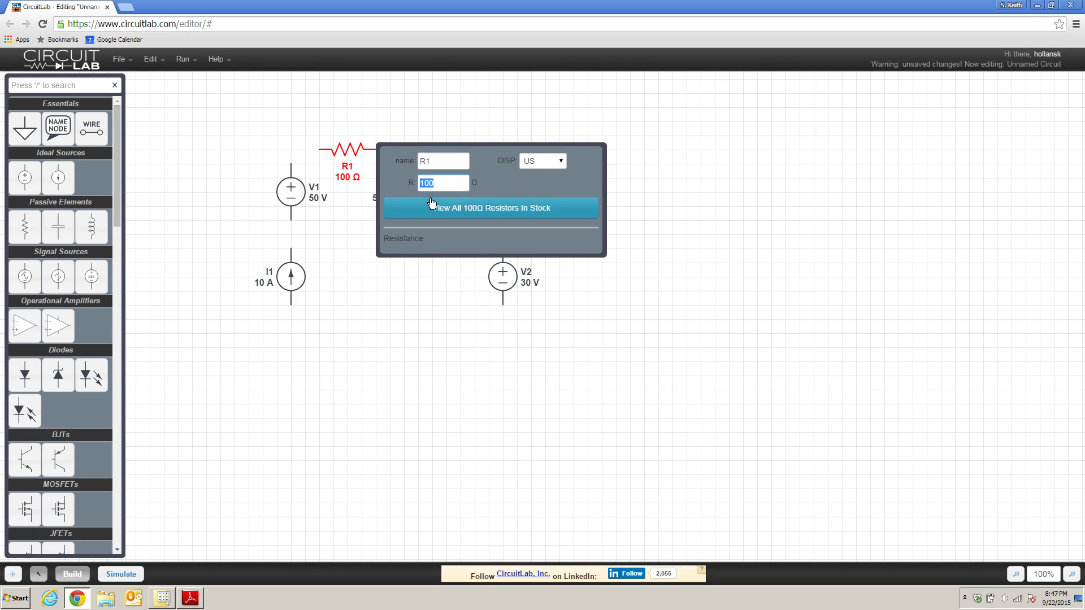
pyautogui.write('5')
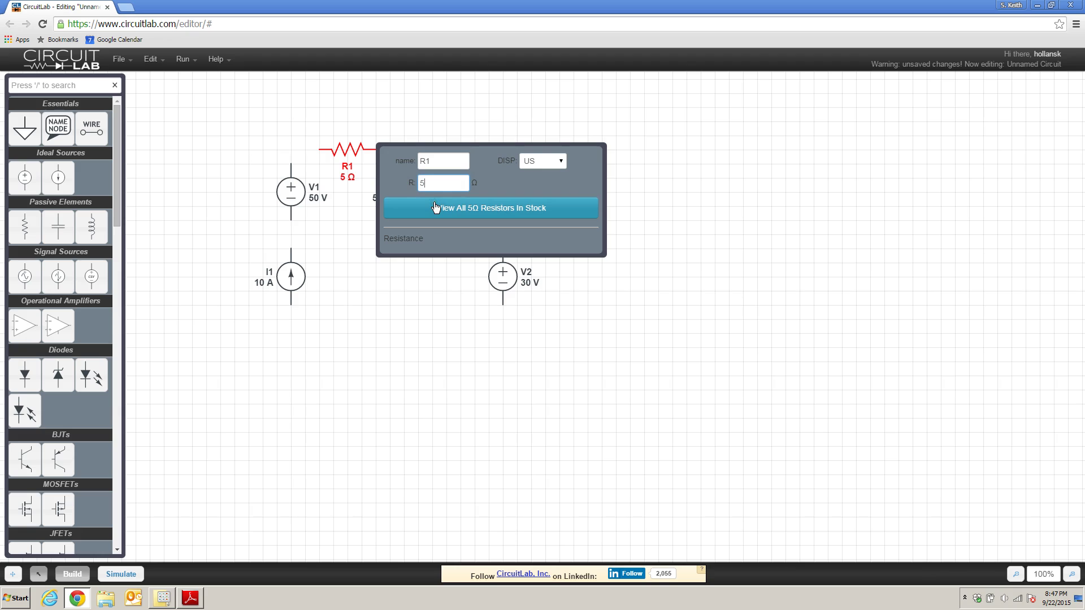
pyautogui.press('Return')
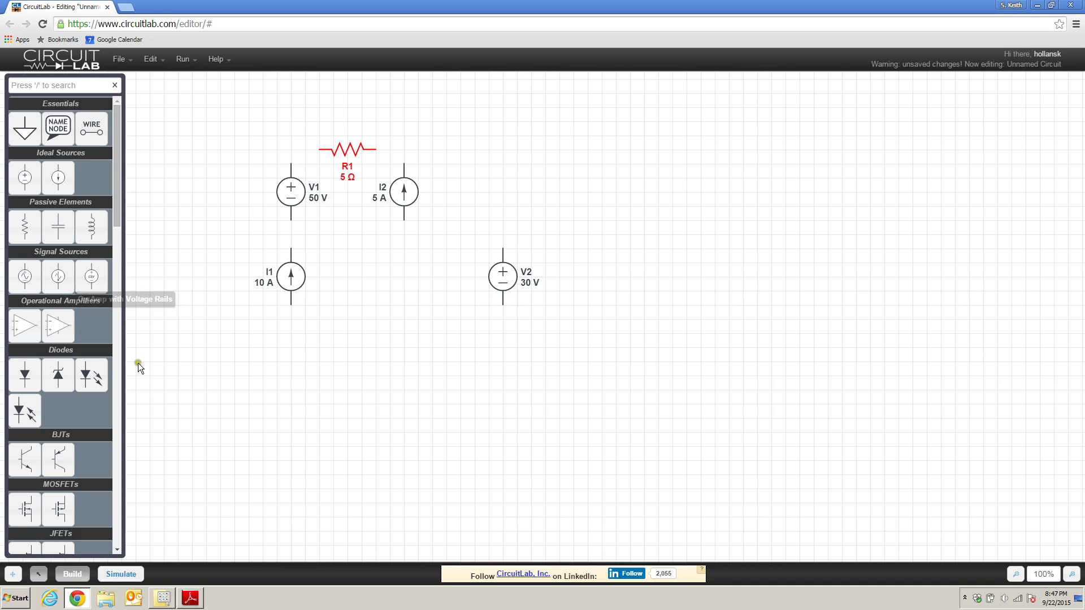
# Place a vertical resistor above the 30 V source, level with the 5 A source, and set its resistance to 10 Ω.
pyautogui.click(27, 235)
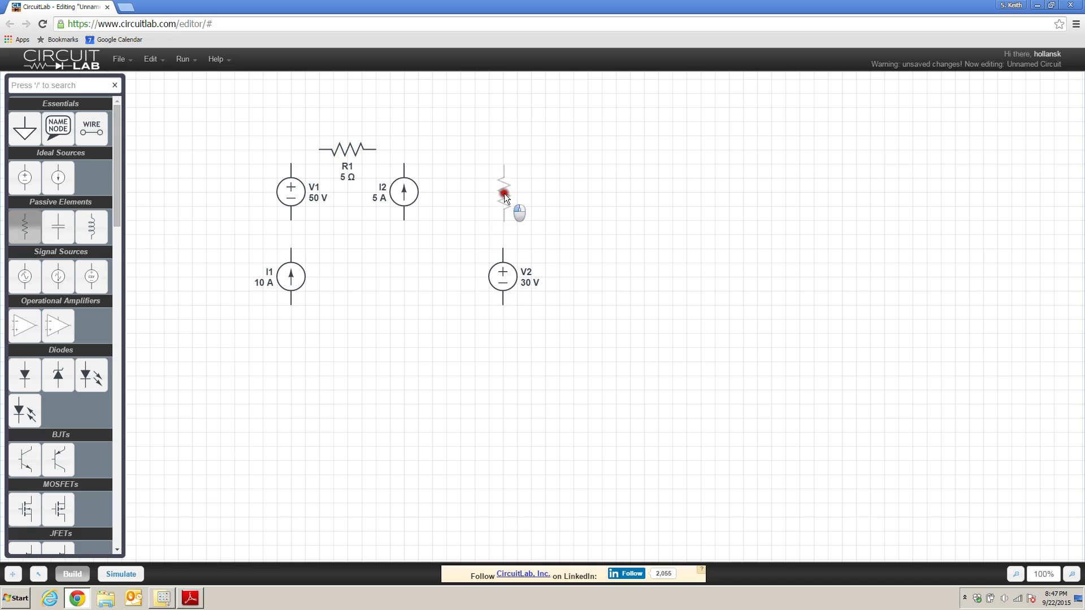
pyautogui.click(504, 193)
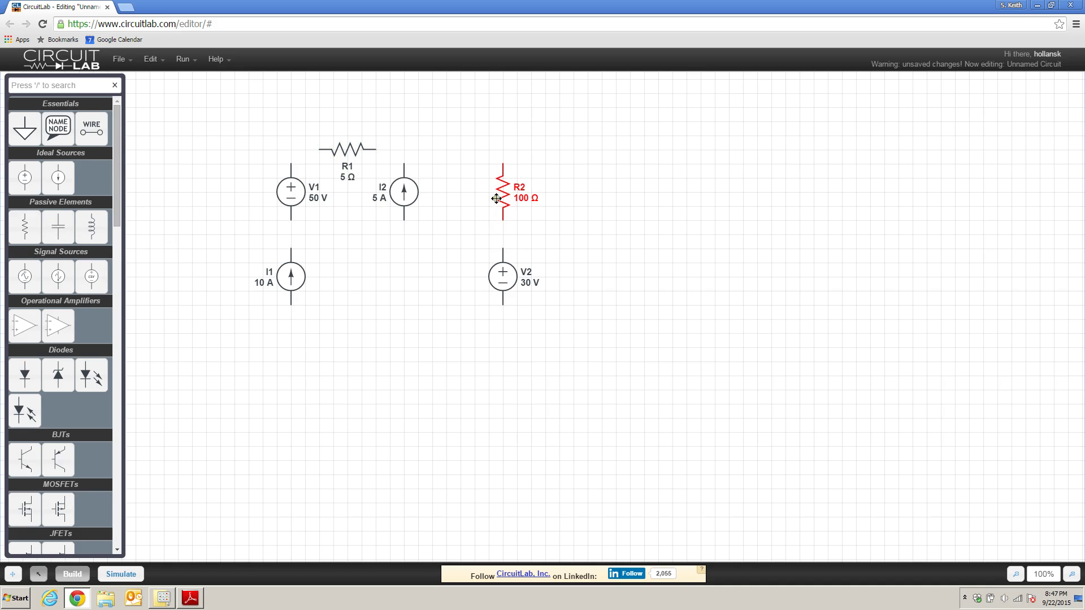
pyautogui.doubleClick(499, 196)
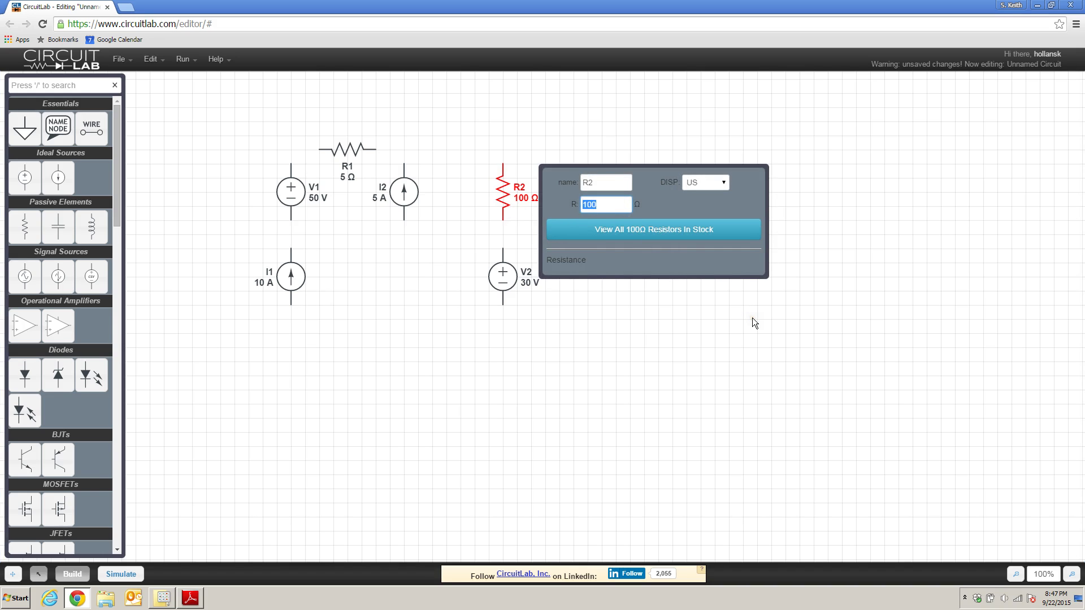
pyautogui.write('10')
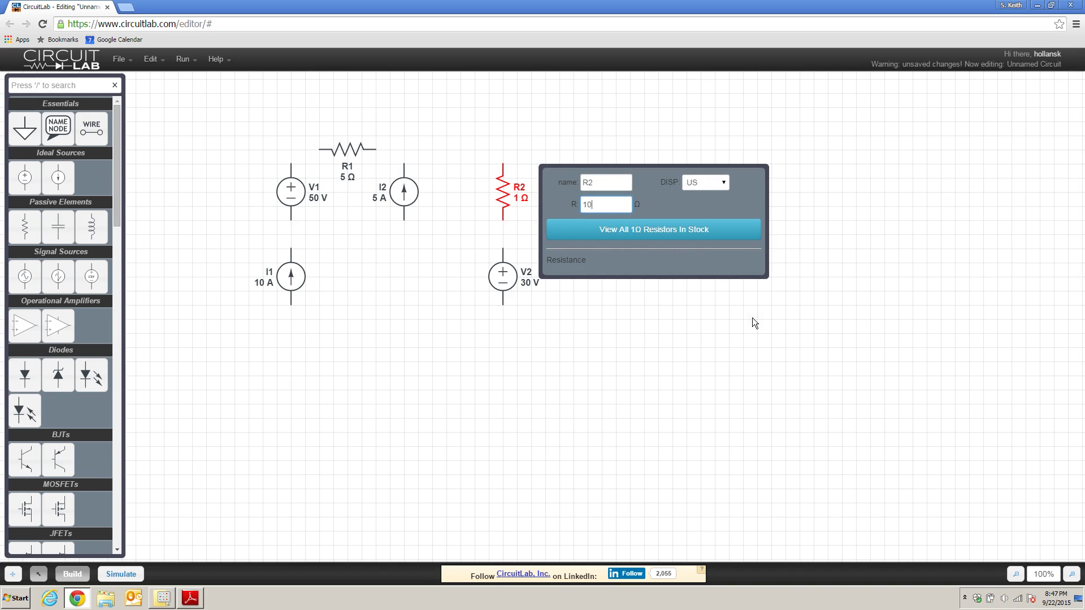
pyautogui.press('Return')
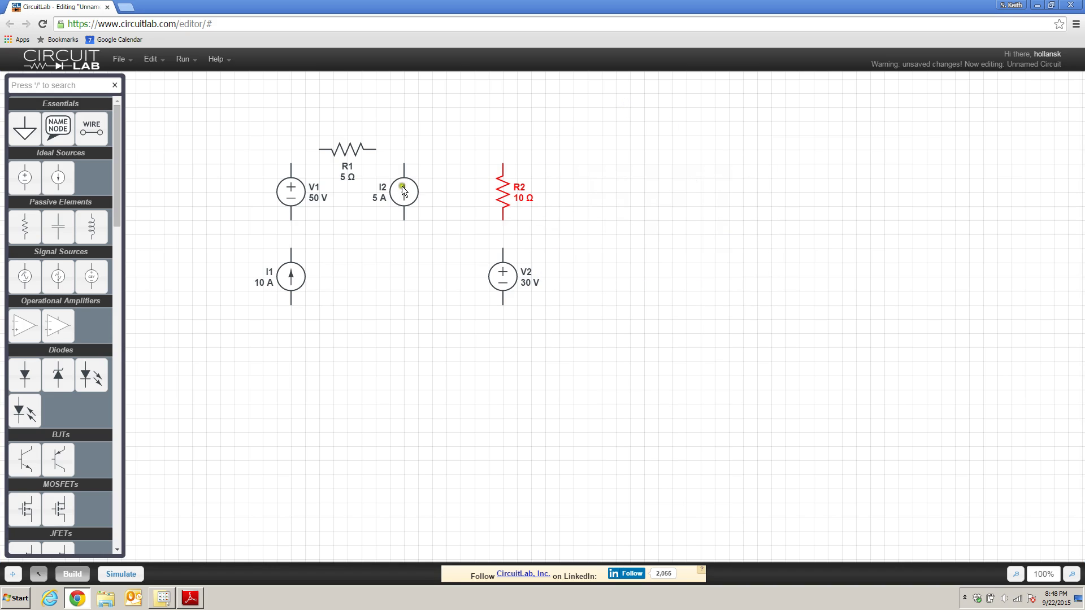
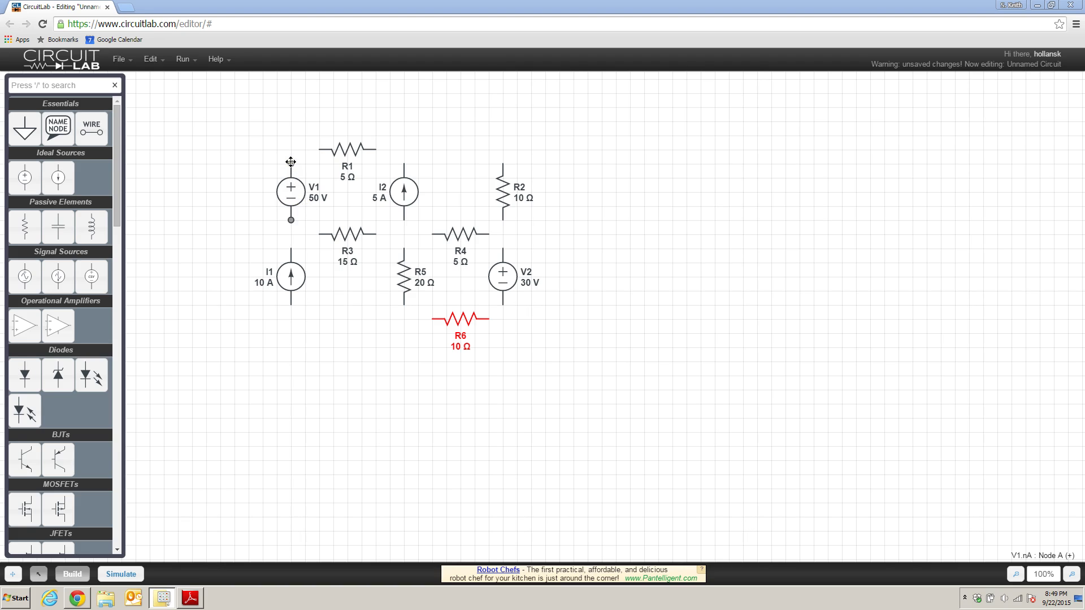
# Wire the top of V1 to R1, R1's other end to the top of R2, and the top of I2 to that wire.
pyautogui.click(290, 143)
pyautogui.moveTo(291, 165); pyautogui.dragTo(319, 151)
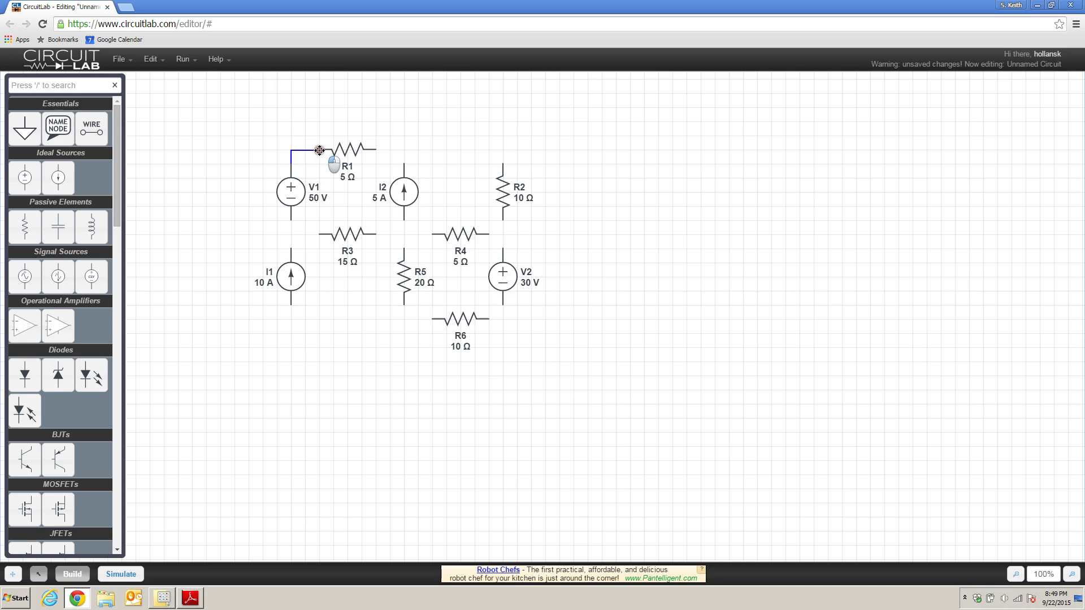
pyautogui.moveTo(319, 150); pyautogui.dragTo(319, 151)
pyautogui.moveTo(380, 148); pyautogui.dragTo(502, 164)
pyautogui.moveTo(405, 164); pyautogui.dragTo(406, 151)
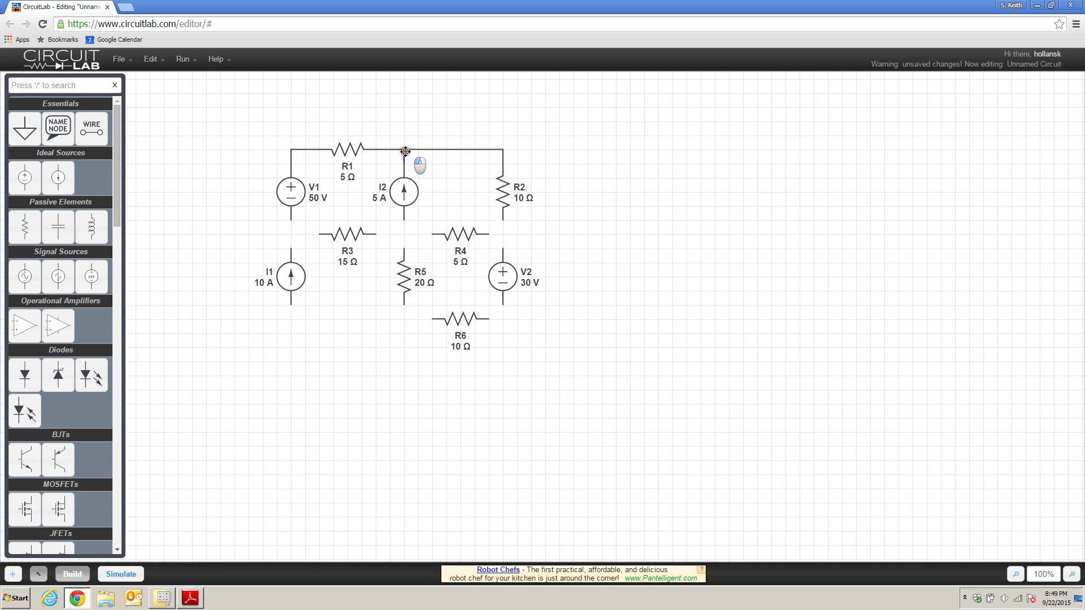
# Wire R3 to R4, join R2, R4 and V2 at one node, and connect the bottom of I2 to the top of R5.
pyautogui.moveTo(384, 238); pyautogui.dragTo(503, 224)
pyautogui.moveTo(503, 225); pyautogui.dragTo(503, 250)
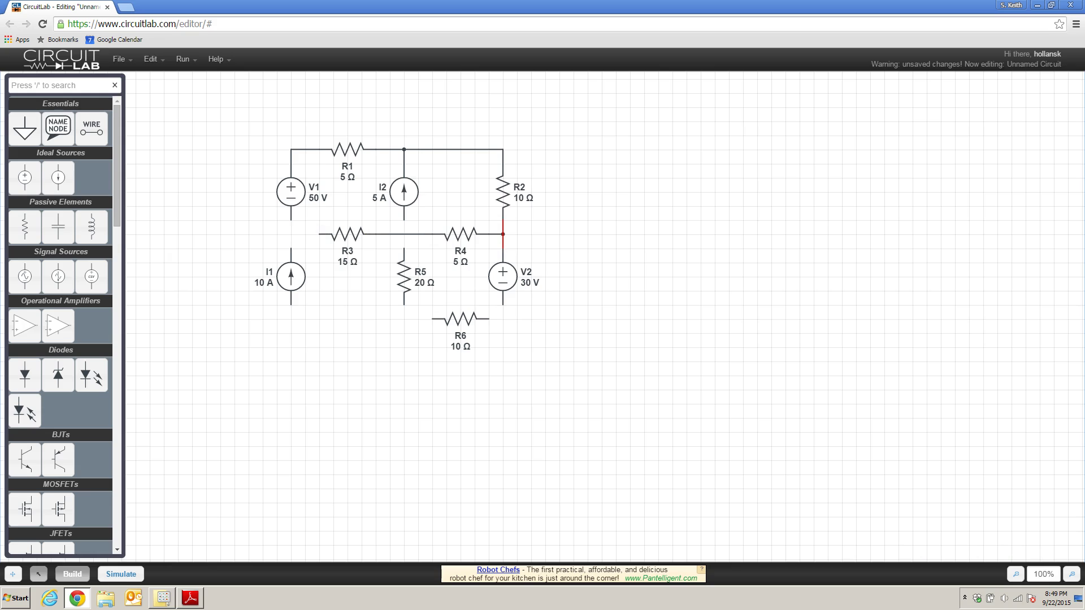
pyautogui.moveTo(404, 220); pyautogui.dragTo(405, 249)
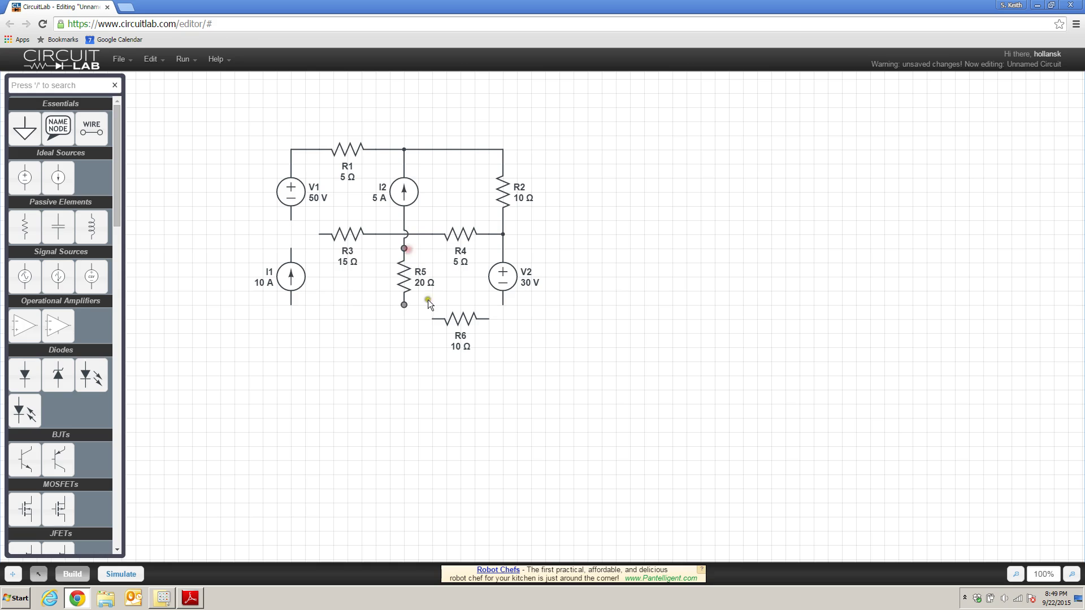
# Replace the wire crossing between R3 and R4 with separate wires joining both resistors to the vertical I2–R5 wire.
pyautogui.click(406, 238)
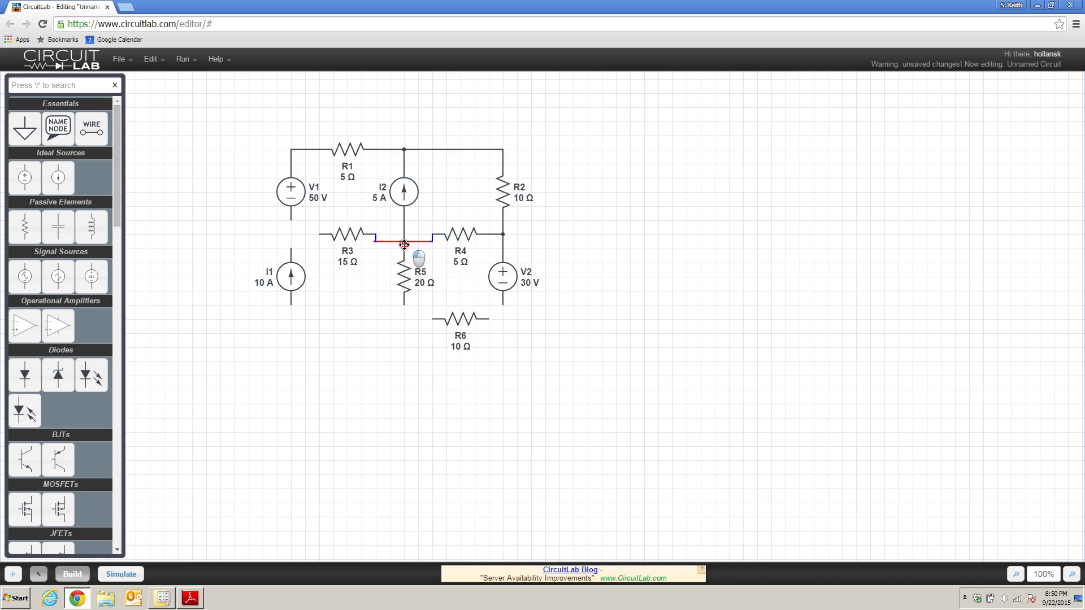
pyautogui.click(420, 241)
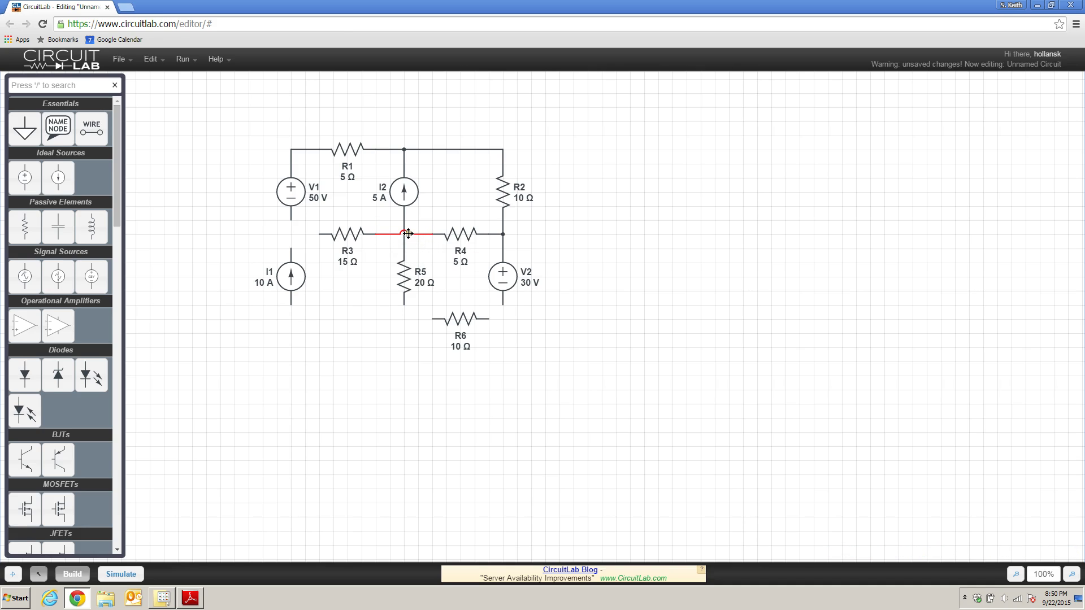
pyautogui.moveTo(421, 235)
pyautogui.mouseDown()
pyautogui.moveTo(479, 207)
pyautogui.moveTo(406, 274)
pyautogui.moveTo(405, 242)
pyautogui.mouseUp()
pyautogui.press('Delete')
pyautogui.moveTo(395, 234)
pyautogui.mouseDown()
pyautogui.moveTo(421, 243)
pyautogui.moveTo(405, 235)
pyautogui.mouseUp()
pyautogui.click(417, 235)
pyautogui.press('Delete')
pyautogui.click(403, 238)
pyautogui.moveTo(427, 235); pyautogui.dragTo(404, 234)
# Wire the bottom of V1 to I1 and R3, and connect the lower rail from I1 past R5 through R6 to V2.
pyautogui.moveTo(291, 221); pyautogui.dragTo(291, 250)
pyautogui.click(290, 236)
pyautogui.moveTo(318, 233); pyautogui.dragTo(296, 233)
pyautogui.moveTo(292, 304); pyautogui.dragTo(404, 319)
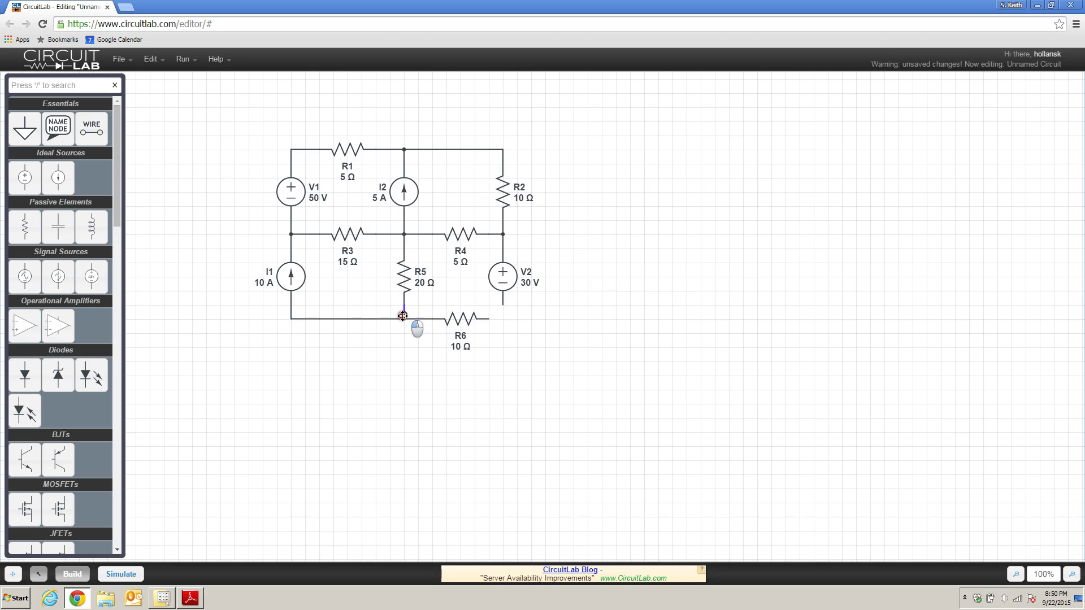
pyautogui.moveTo(487, 319); pyautogui.dragTo(503, 319)
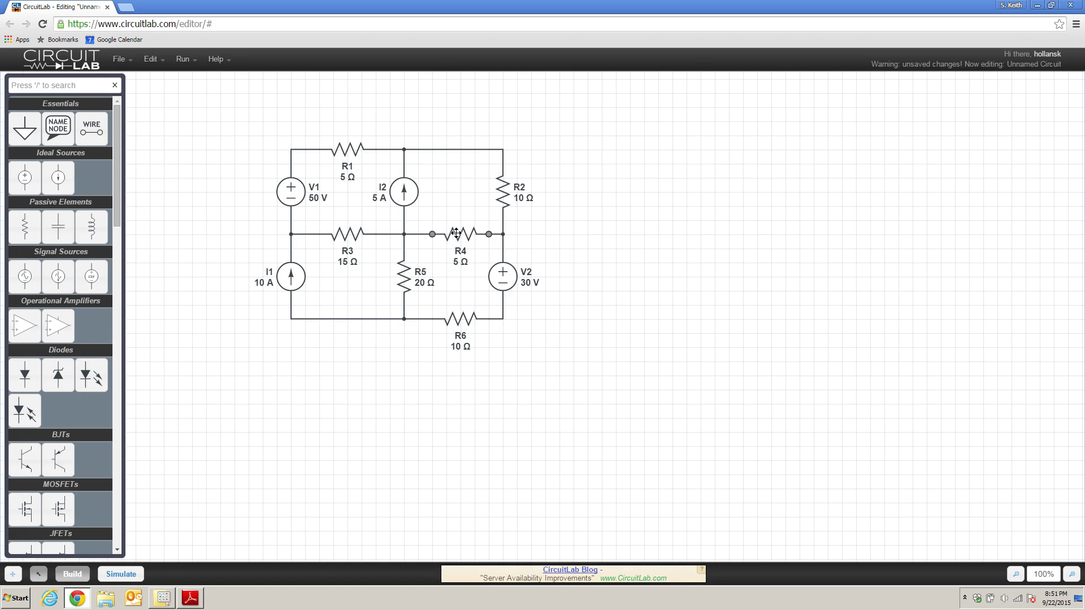
# Place a ground symbol below R5 and wire it to the junction of R5 and R6.
pyautogui.click(22, 132)
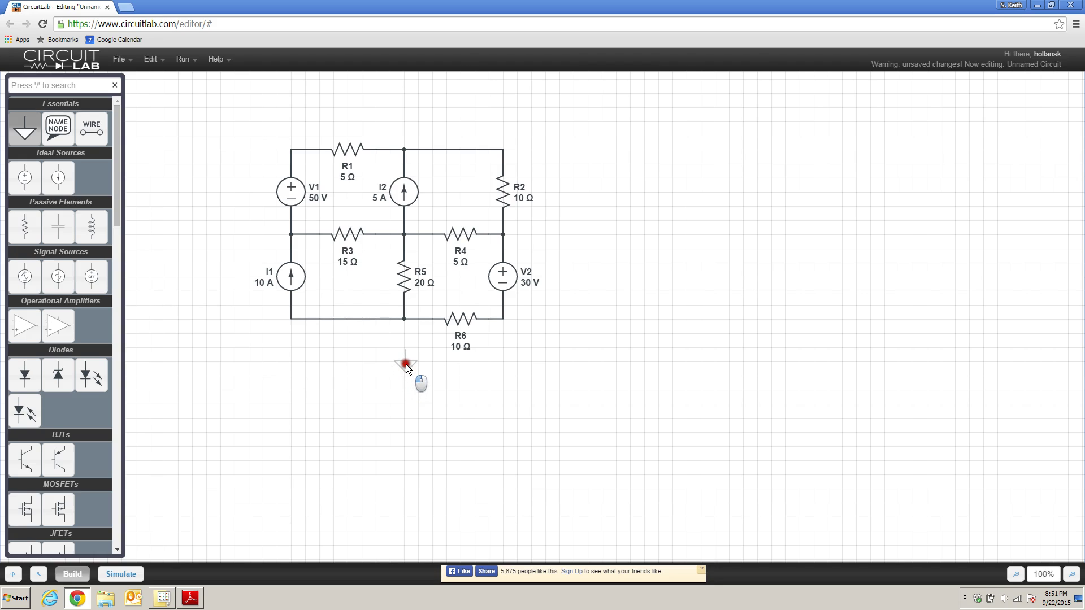
pyautogui.click(404, 364)
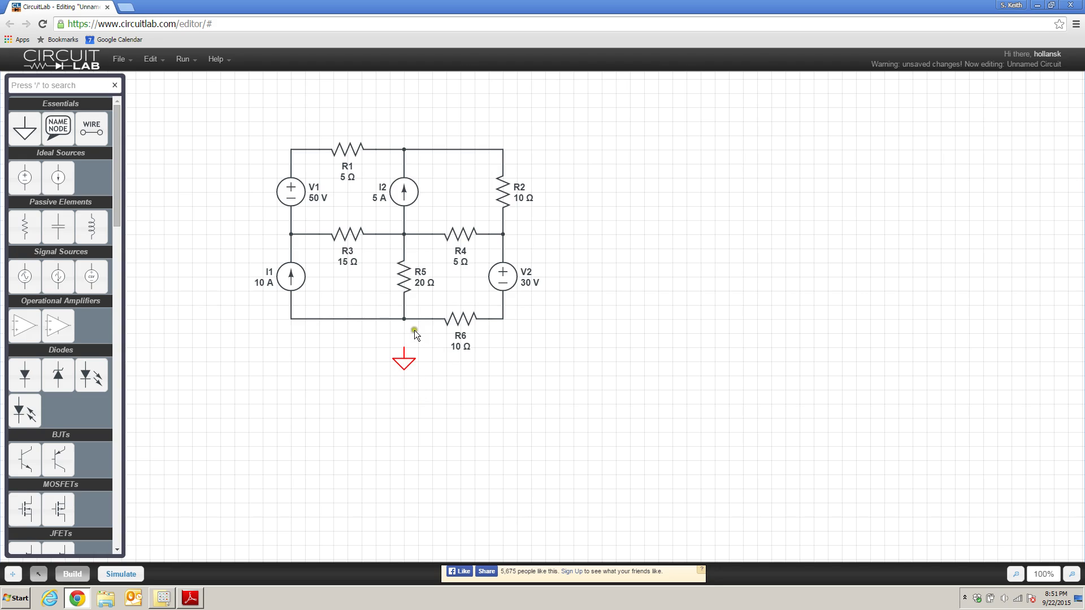
pyautogui.moveTo(403, 320)
pyautogui.mouseDown()
pyautogui.moveTo(404, 330)
pyautogui.moveTo(404, 319)
pyautogui.mouseUp()
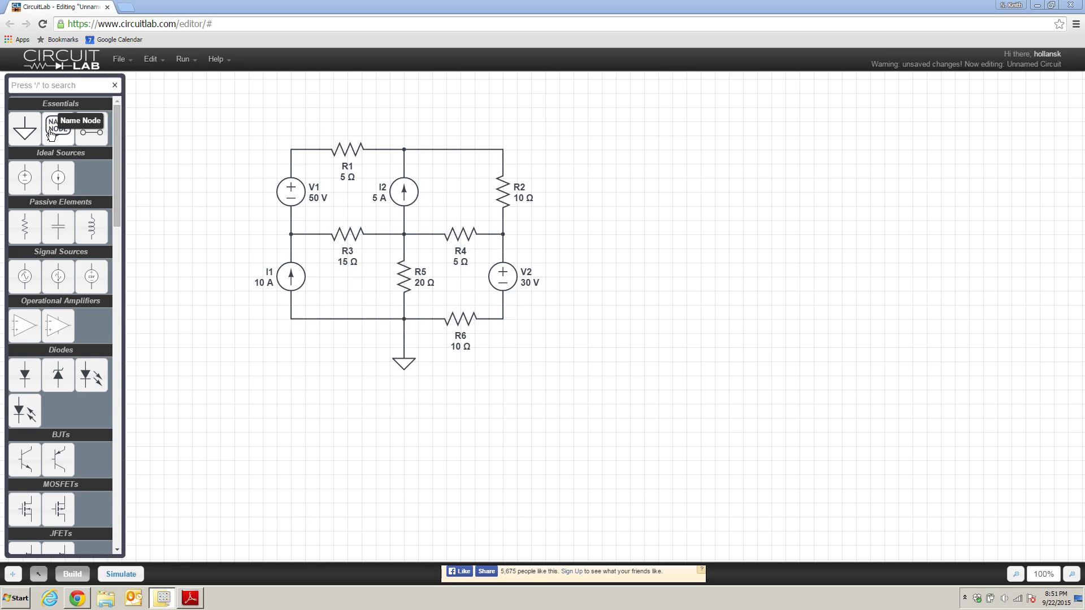
# Label the V1–I1 junction NODE1, the top of I2 NODE2, the R2–V2 junction NODE3 and the I2–R5 junction NODE4.
pyautogui.moveTo(50, 134); pyautogui.dragTo(261, 235)
pyautogui.moveTo(51, 134); pyautogui.dragTo(293, 230)
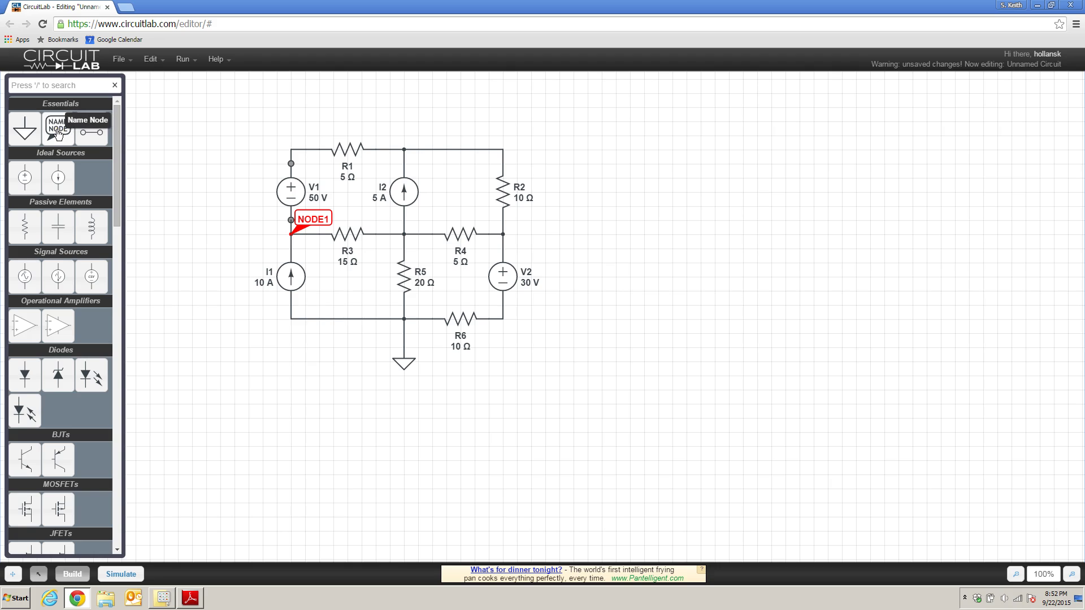
pyautogui.moveTo(58, 128); pyautogui.dragTo(405, 147)
pyautogui.moveTo(58, 129)
pyautogui.mouseDown()
pyautogui.moveTo(554, 254)
pyautogui.moveTo(503, 233)
pyautogui.mouseUp()
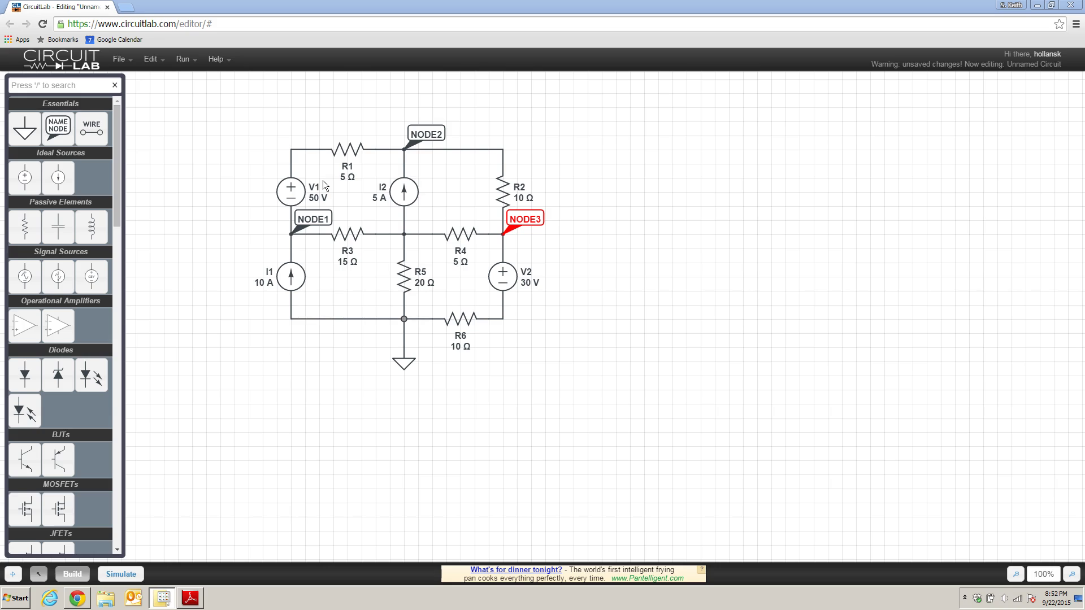
pyautogui.click(317, 247)
pyautogui.moveTo(58, 127); pyautogui.dragTo(406, 234)
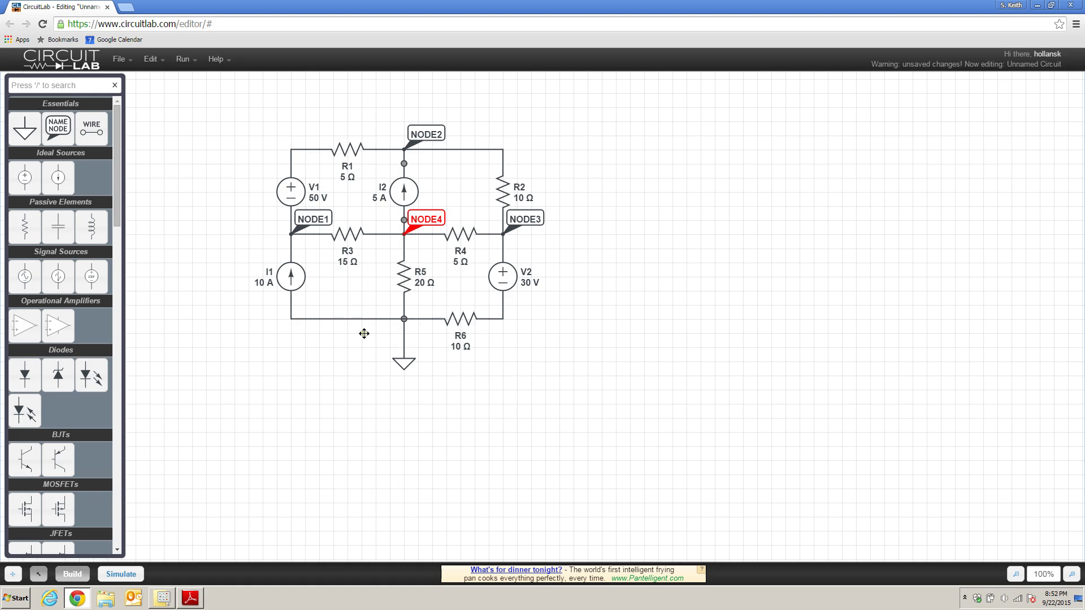
# Switch to DC simulation and add the voltage at NODE1 as an output expression.
pyautogui.click(128, 576)
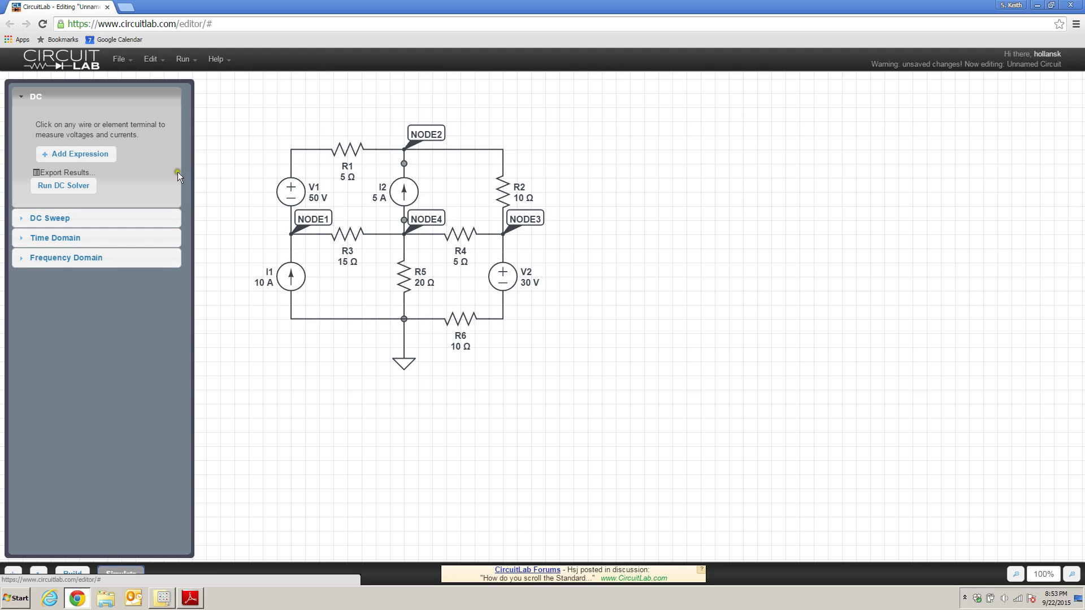
pyautogui.click(77, 118)
pyautogui.click(79, 156)
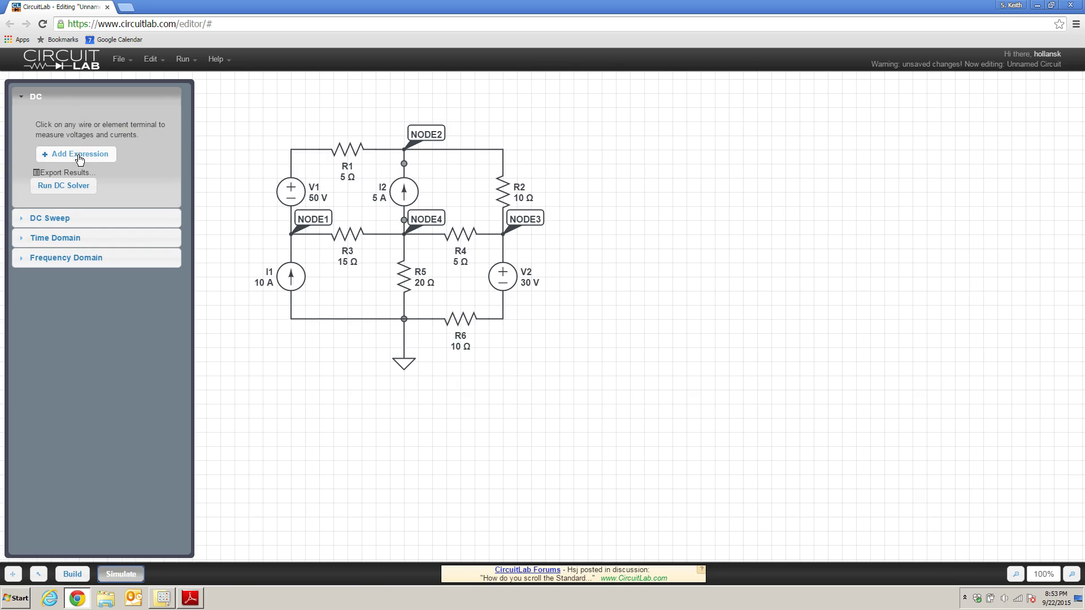
pyautogui.click(78, 155)
pyautogui.click(48, 159)
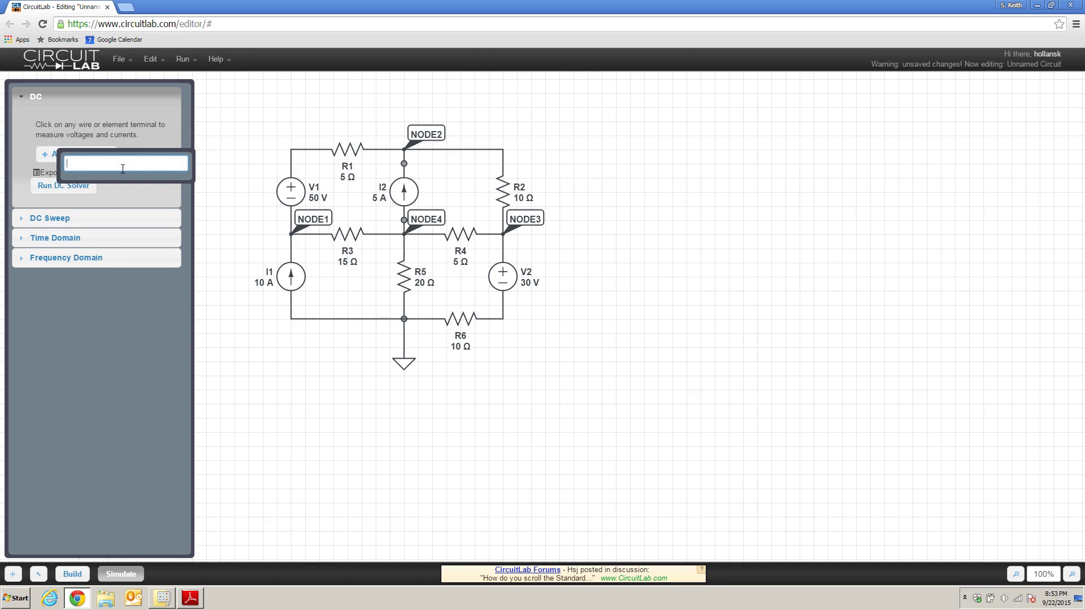
pyautogui.click(89, 161)
pyautogui.click(310, 218)
pyautogui.click(313, 220)
pyautogui.click(315, 218)
pyautogui.click(316, 222)
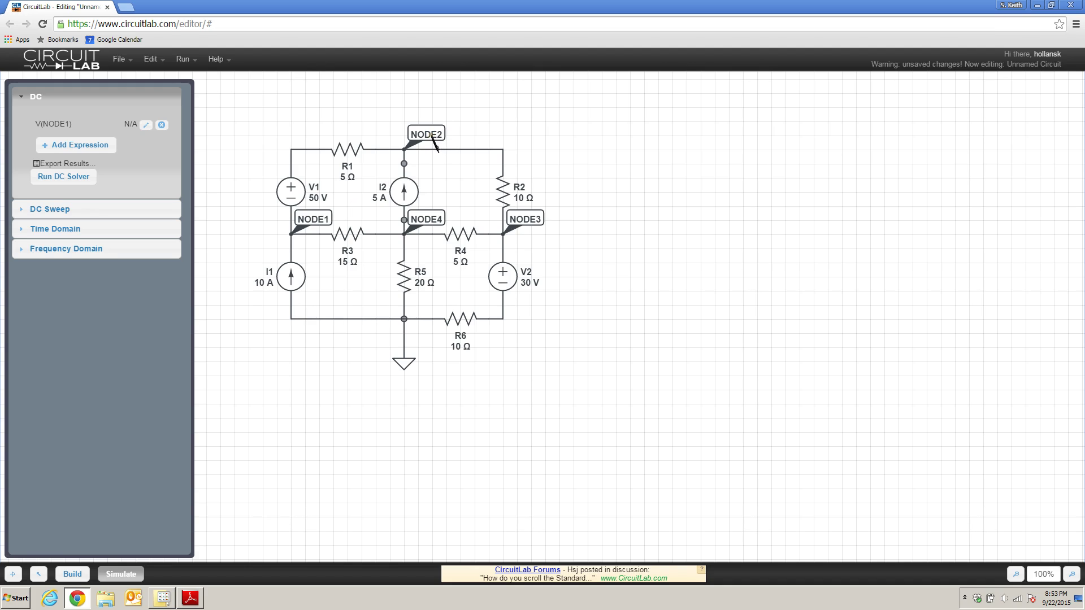
# Add the voltages at NODE2, NODE3 and NODE4 to the DC outputs and run the DC solver.
pyautogui.click(432, 138)
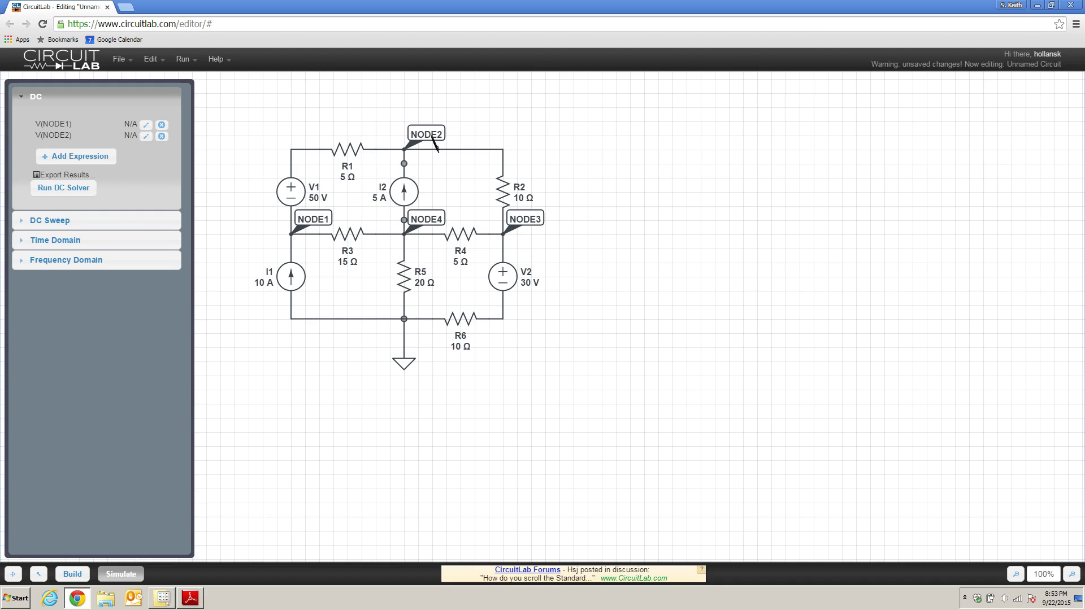
pyautogui.click(524, 221)
pyautogui.click(433, 216)
pyautogui.click(73, 167)
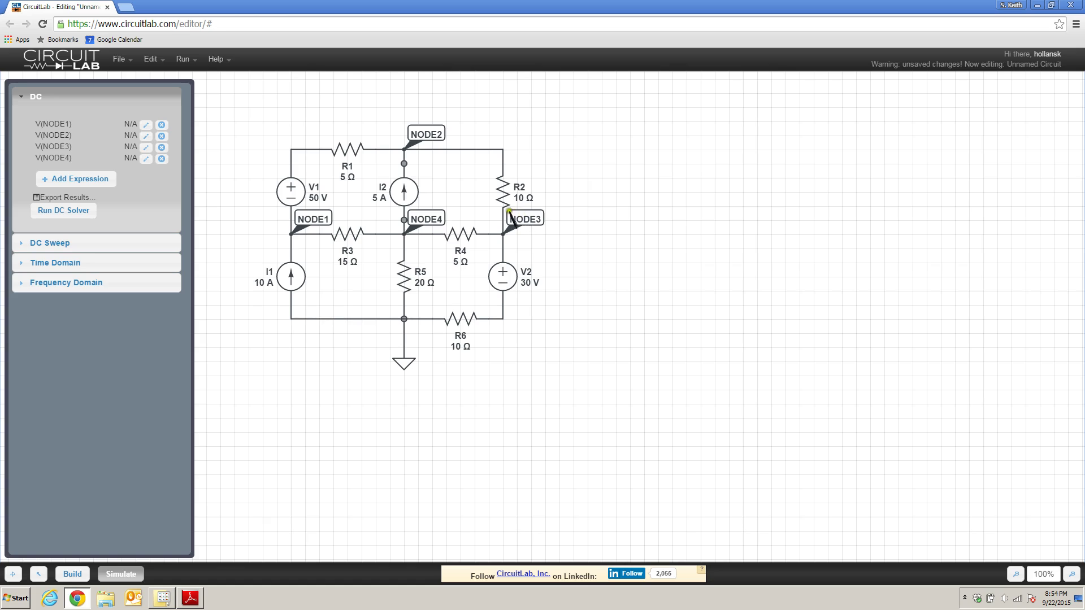
pyautogui.click(76, 217)
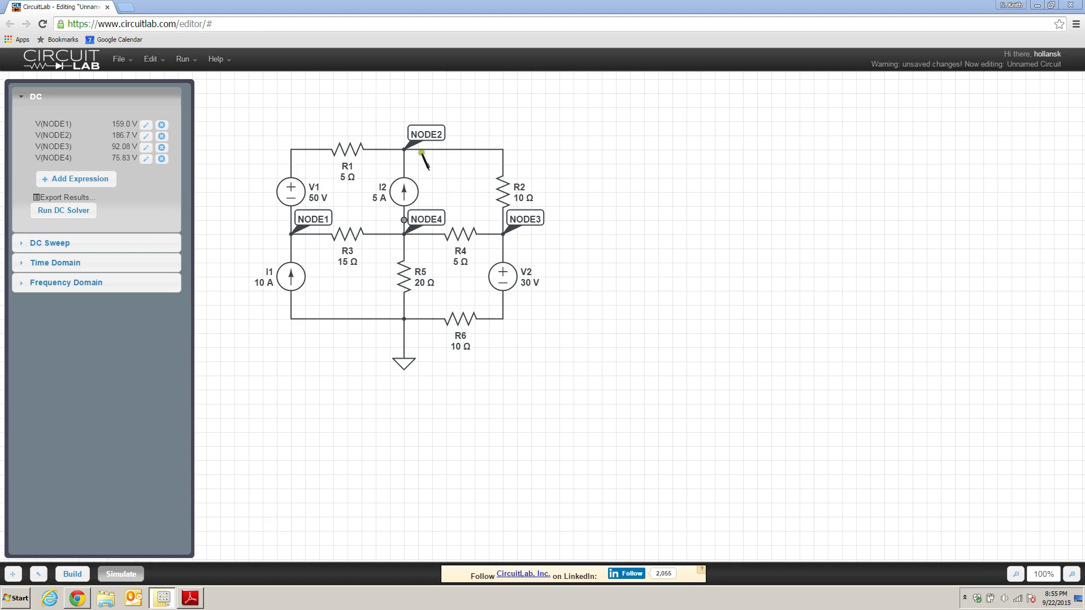
# Add the R1 current expression I(R1.nA) to the DC outputs and run the DC solver.
pyautogui.moveTo(314, 140)
pyautogui.moveTo(405, 149)
pyautogui.click(61, 182)
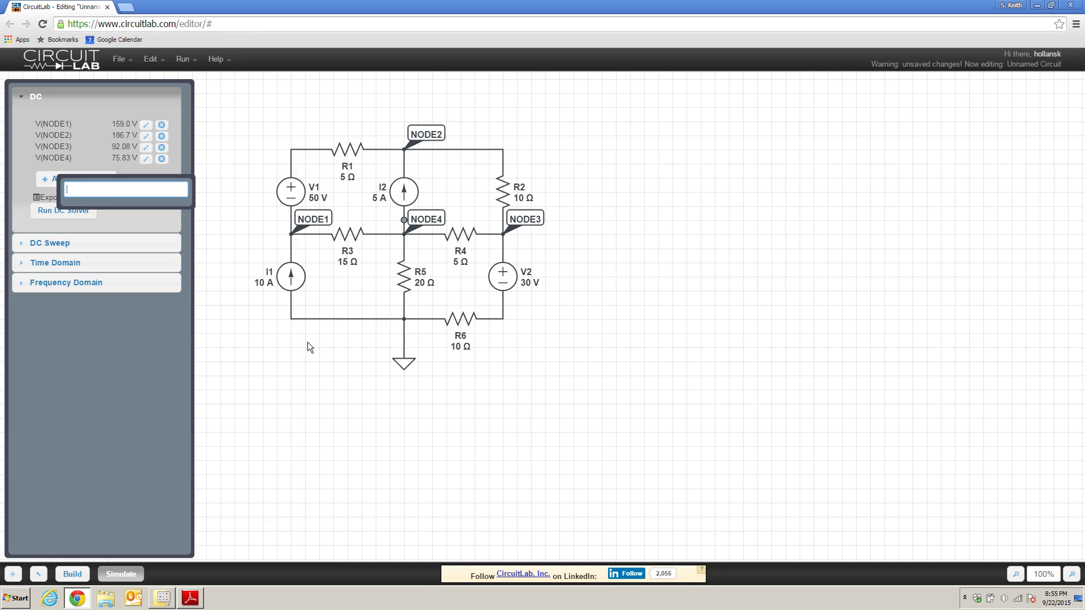
pyautogui.write('I(')
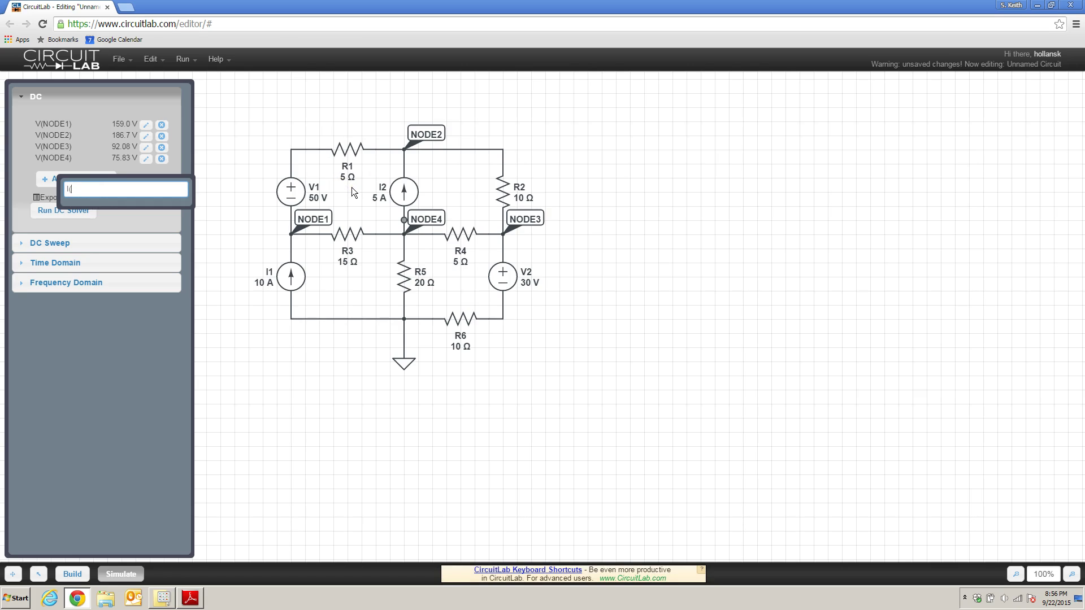
pyautogui.write('R')
pyautogui.write('.na')
pyautogui.press('BackSpace')
pyautogui.write('A)')
pyautogui.press('Return')
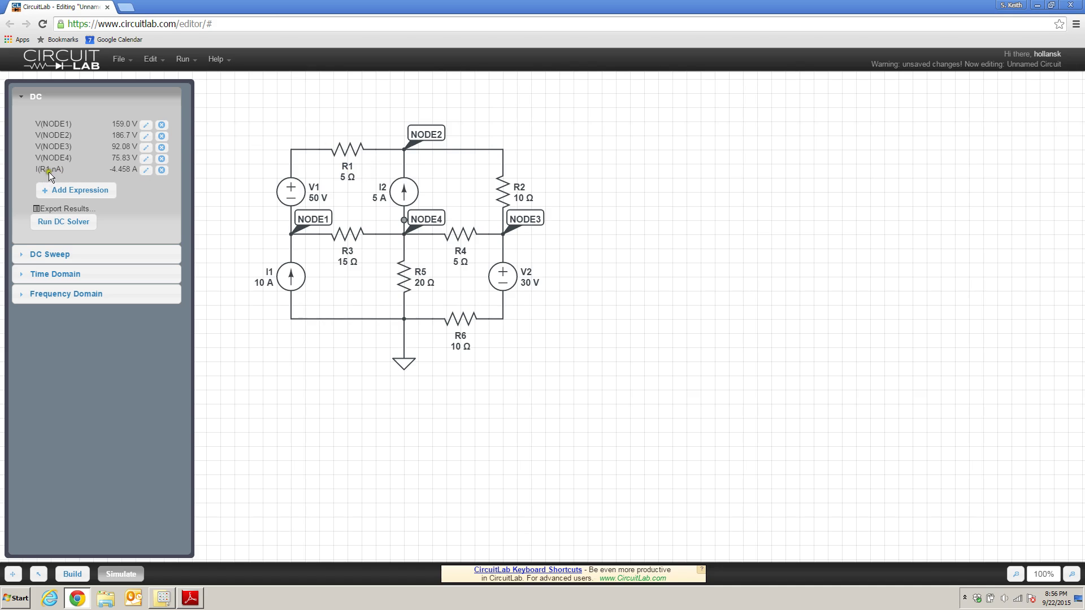
pyautogui.click(77, 226)
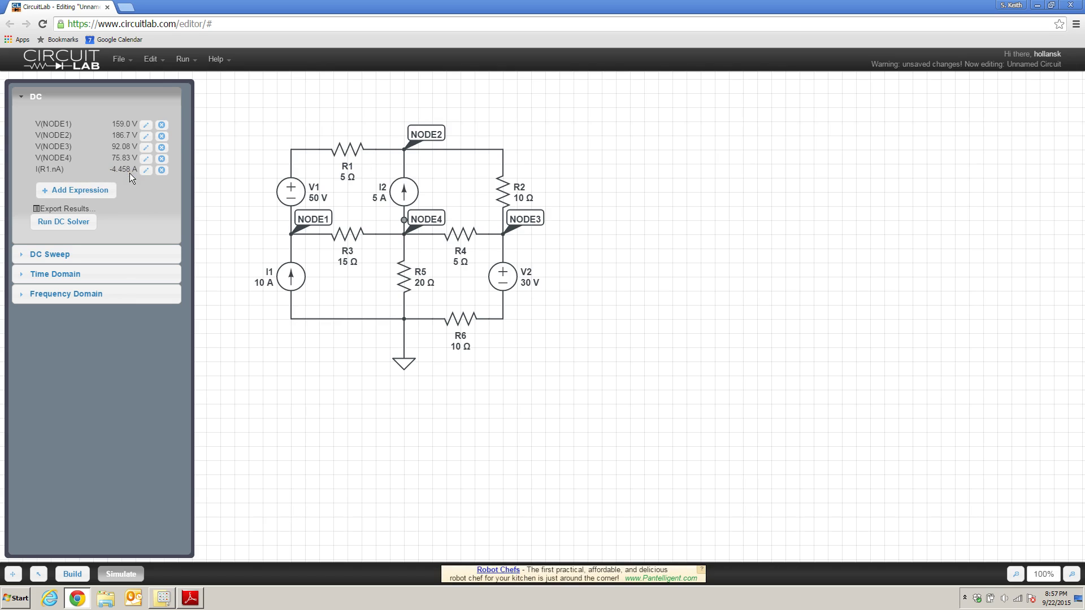
# Change the R1 current expression to I(R1.nB) and rerun the DC solver.
pyautogui.moveTo(293, 233)
pyautogui.moveTo(294, 234)
pyautogui.moveTo(416, 153)
pyautogui.click(404, 150)
pyautogui.click(389, 159)
pyautogui.click(346, 193)
pyautogui.click(146, 172)
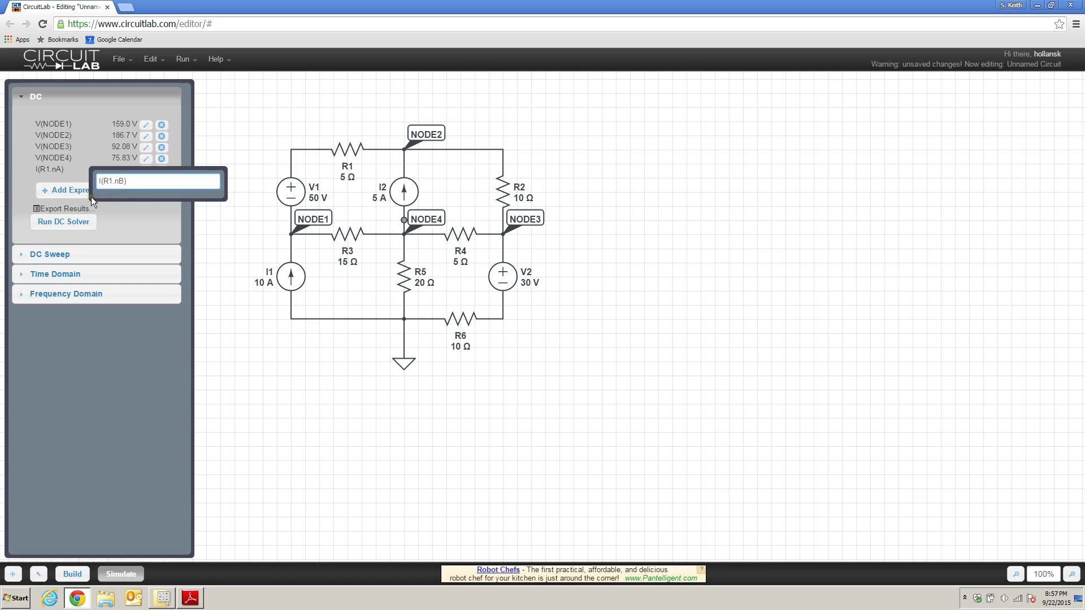
pyautogui.press('Return')
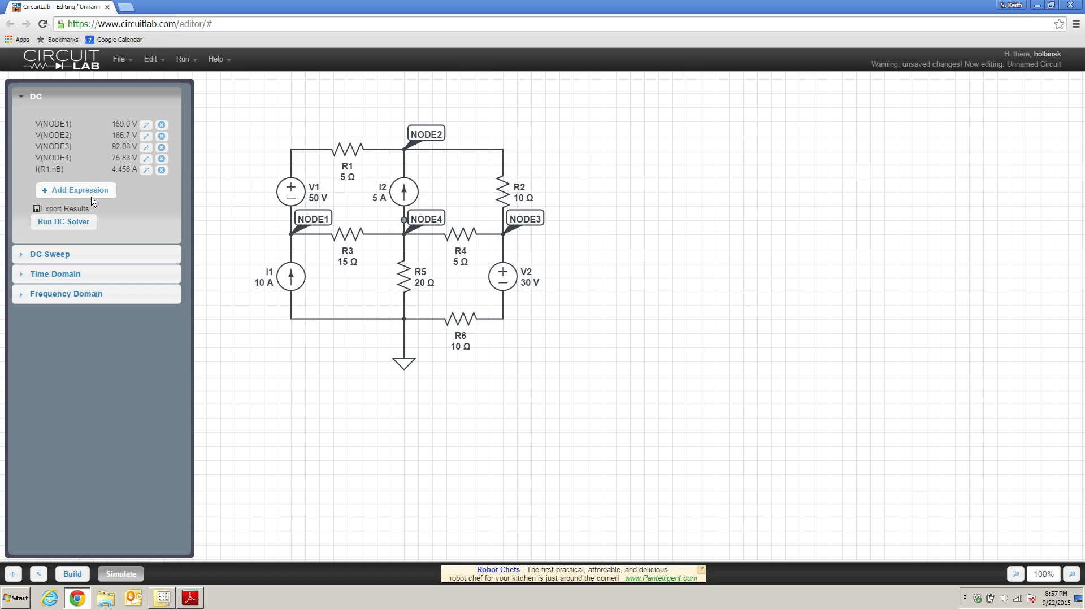
pyautogui.click(72, 224)
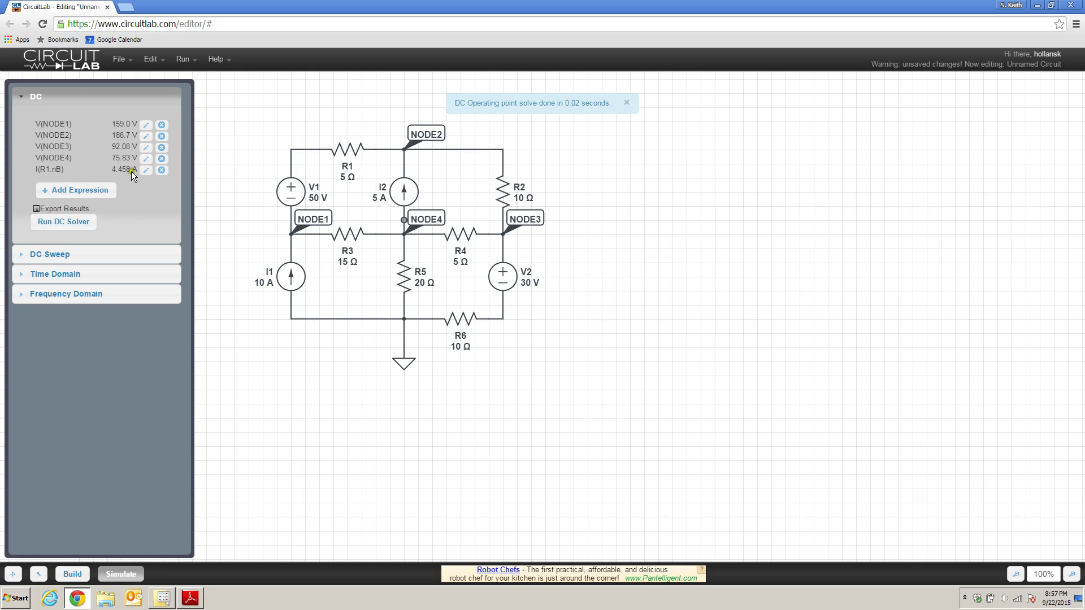
# Add the R1 power expression P(R1) to the DC outputs and rerun the DC solver.
pyautogui.moveTo(379, 145)
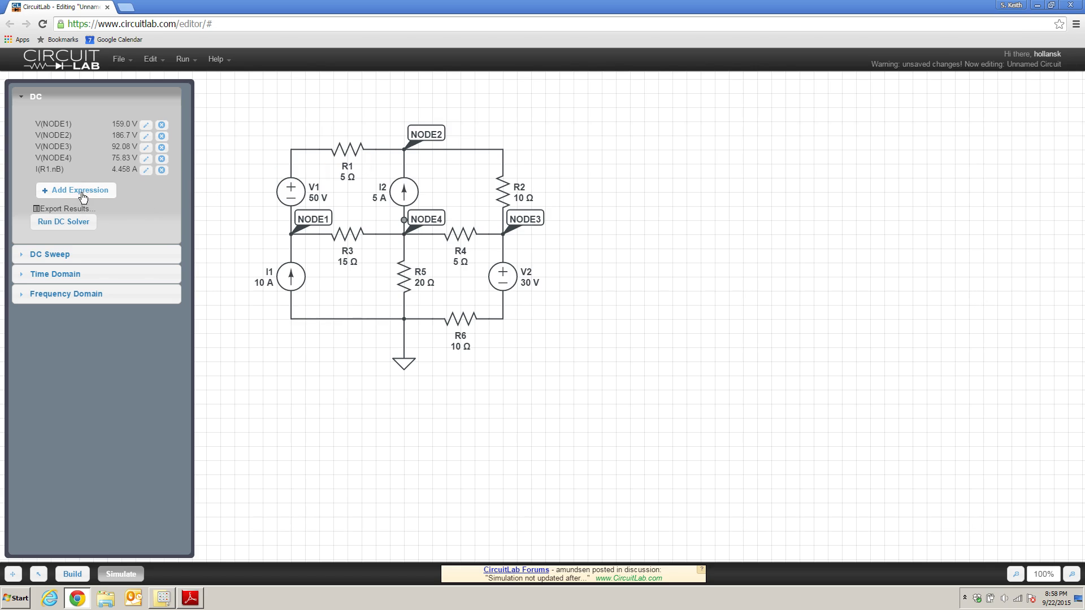
pyautogui.click(57, 192)
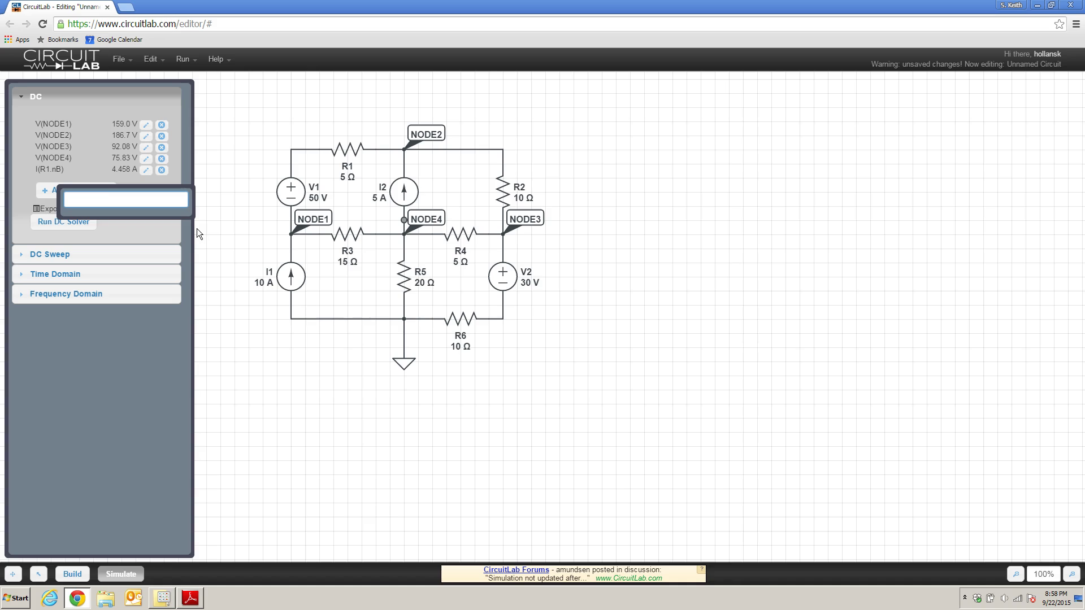
pyautogui.write('P')
pyautogui.write('(R1)')
pyautogui.press('Return')
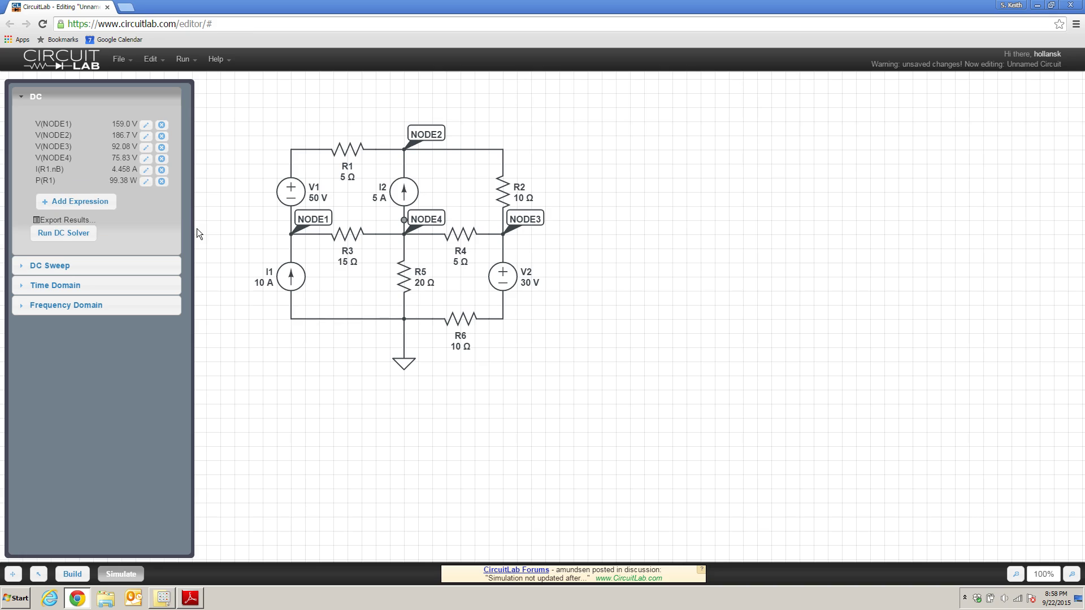
pyautogui.click(82, 237)
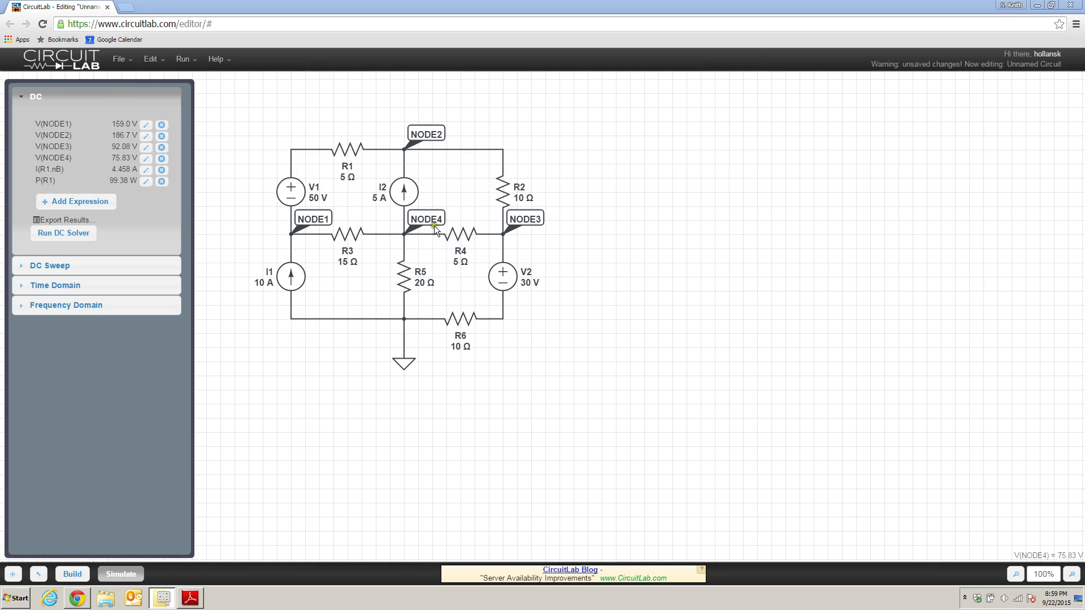
pyautogui.click(133, 65)
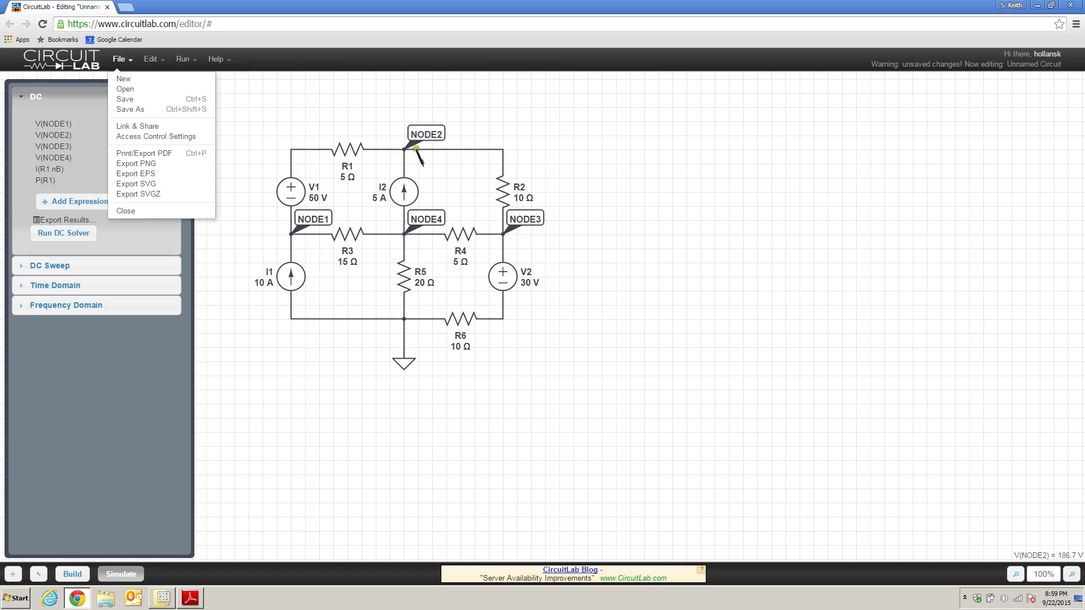
pyautogui.click(650, 154)
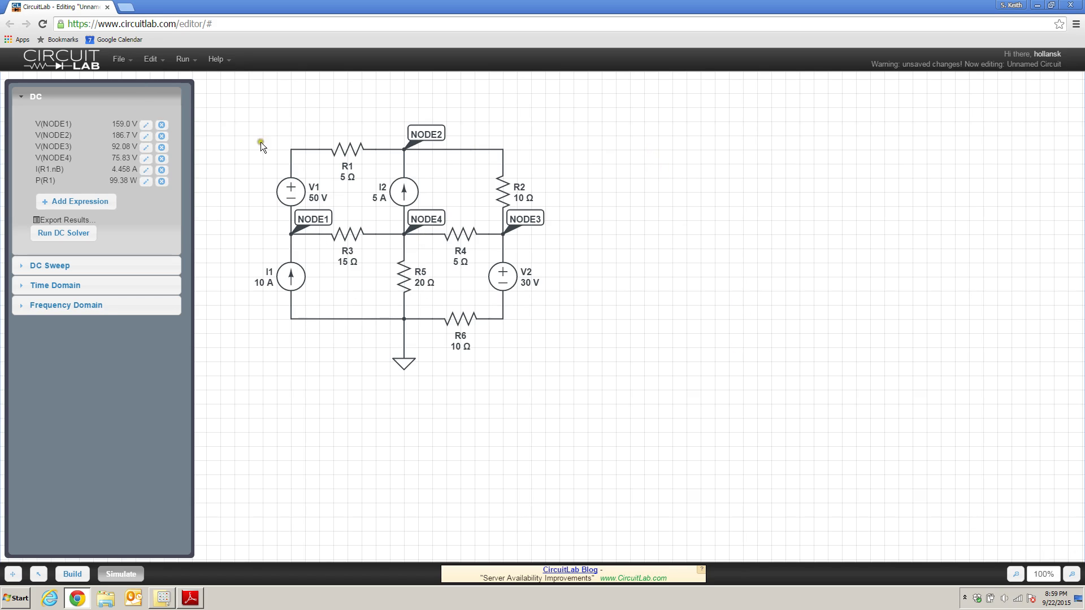